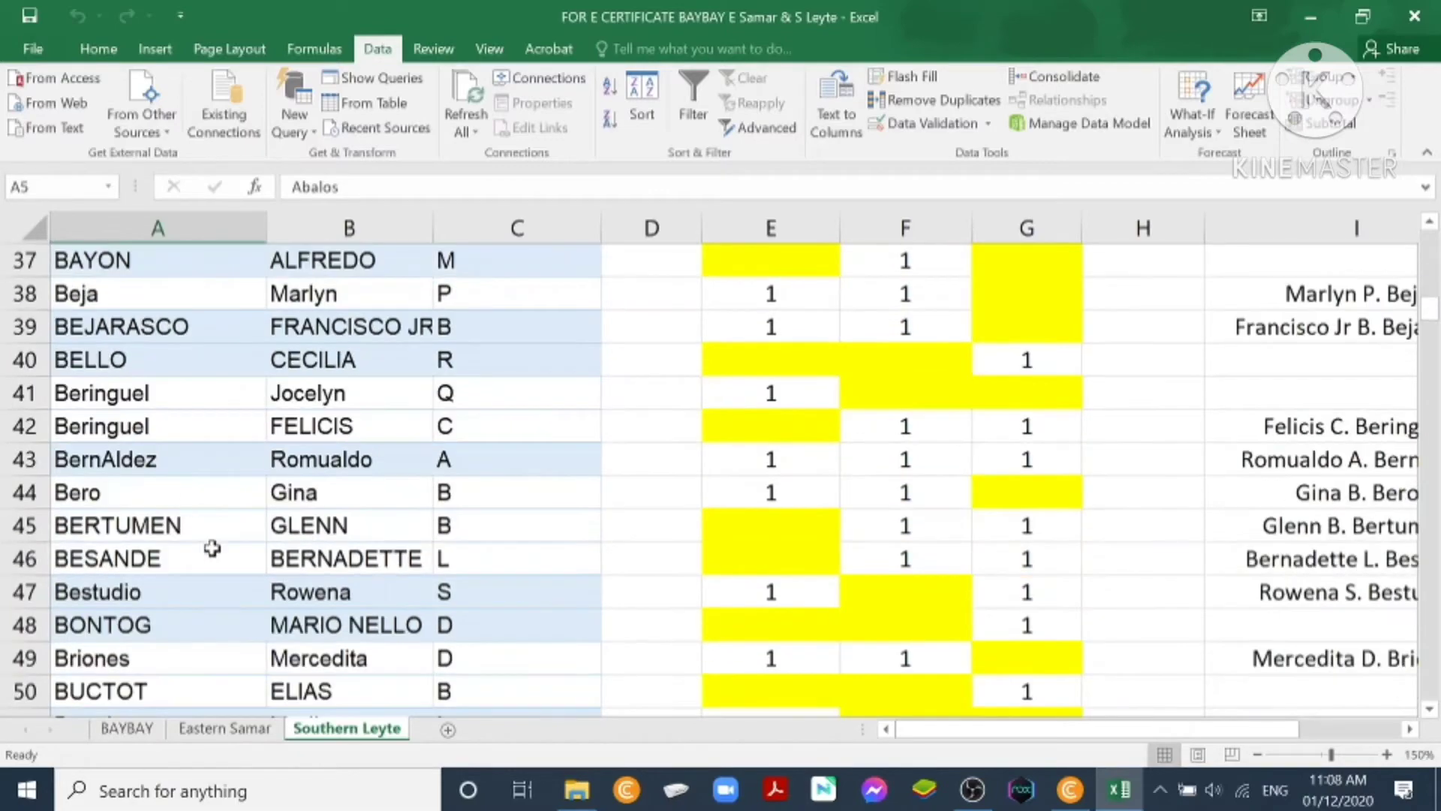
Step: Look through the participants list on the Southern Leyte sheet, including names, attendance marks and highlighted gaps
scroll(205, 557, "down", 18)
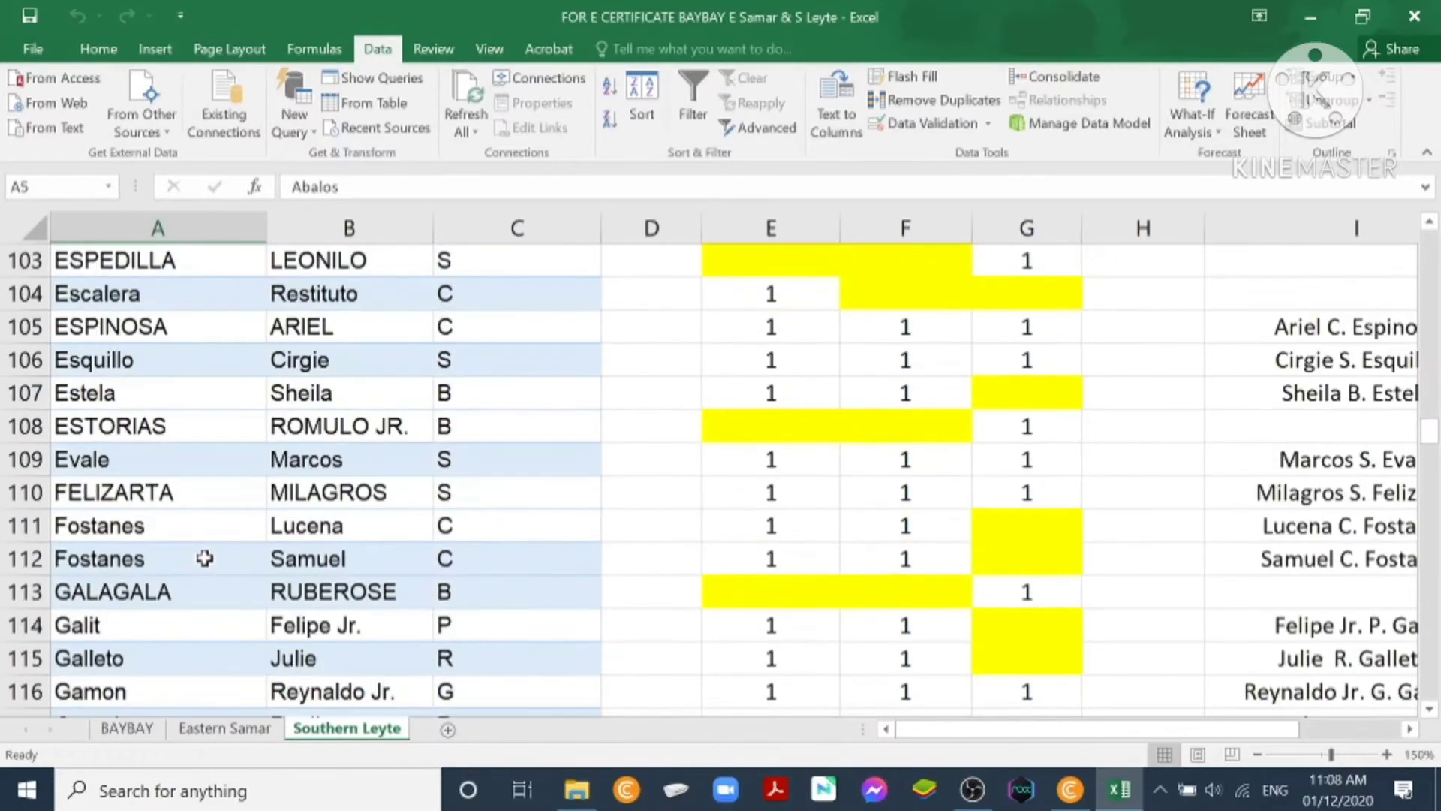
scroll(204, 559, "down", 14)
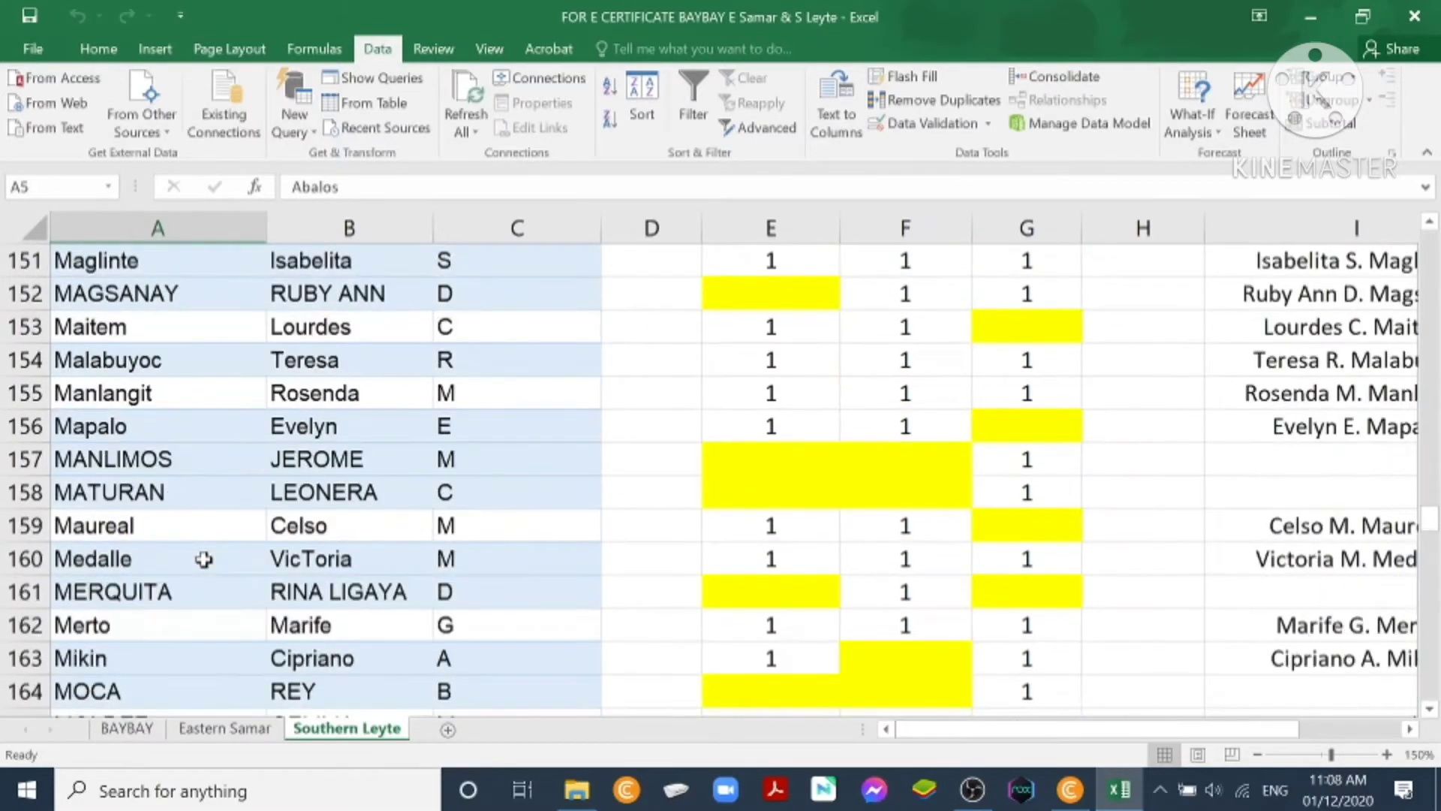
scroll(203, 570, "down", 9)
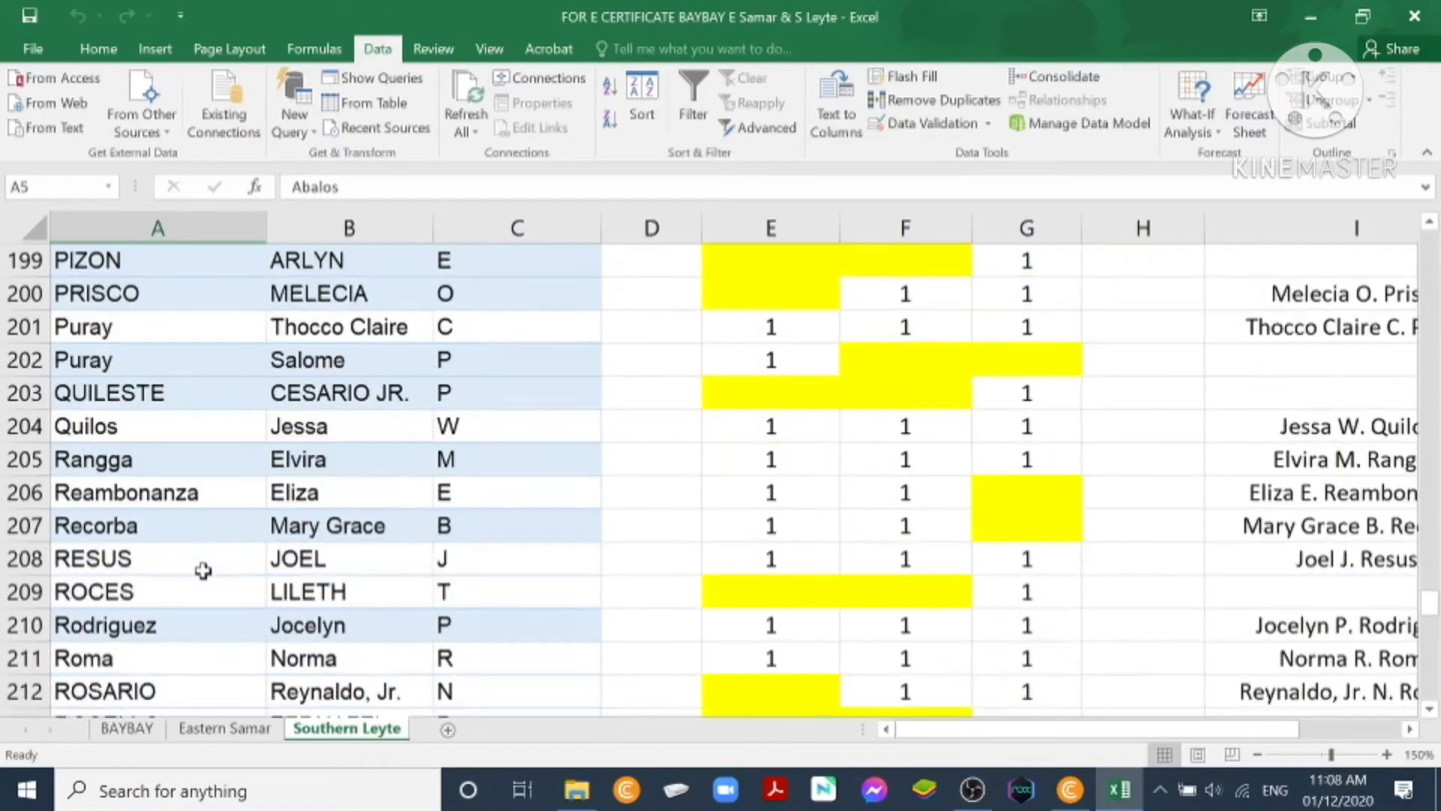
scroll(177, 549, "down", 8)
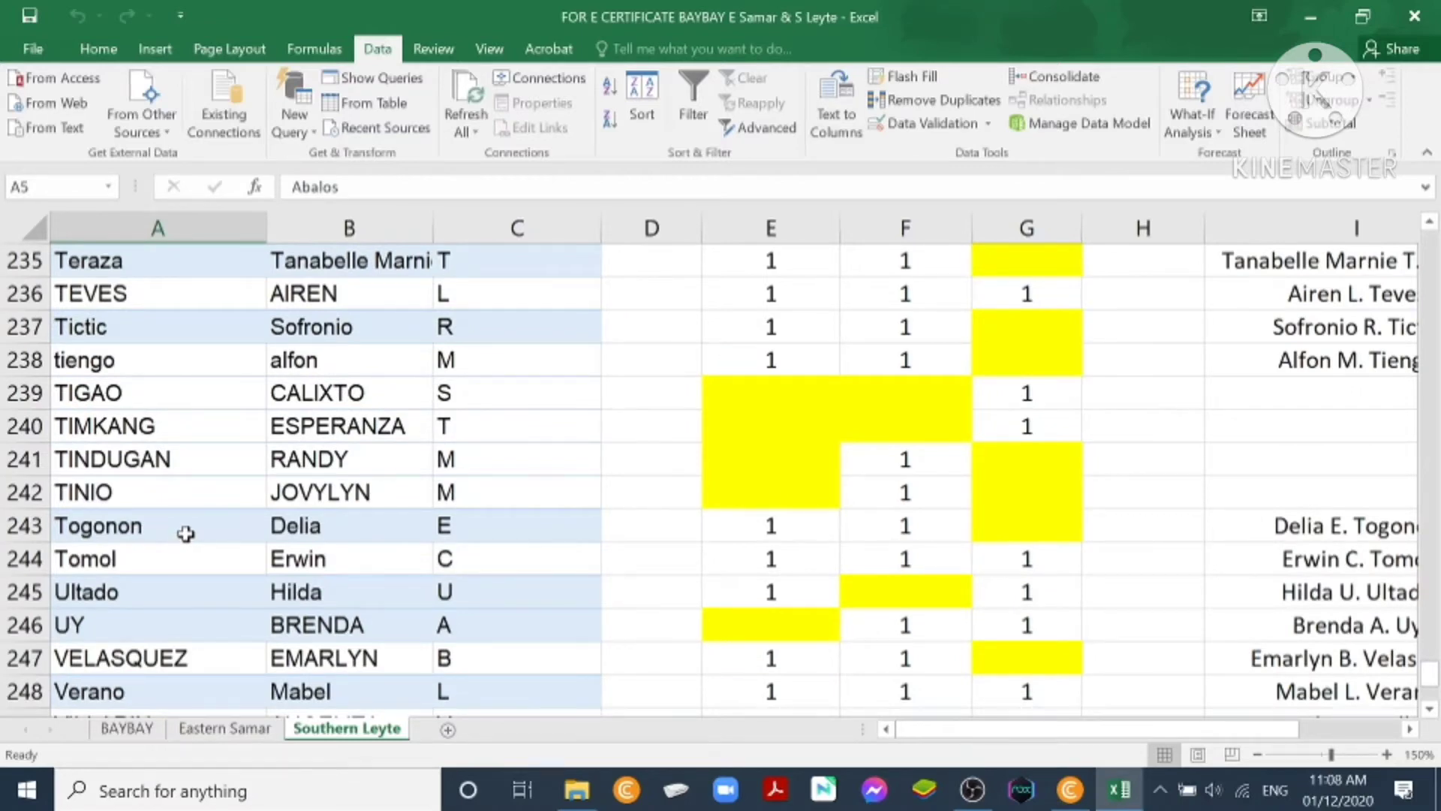
scroll(185, 534, "down", 1)
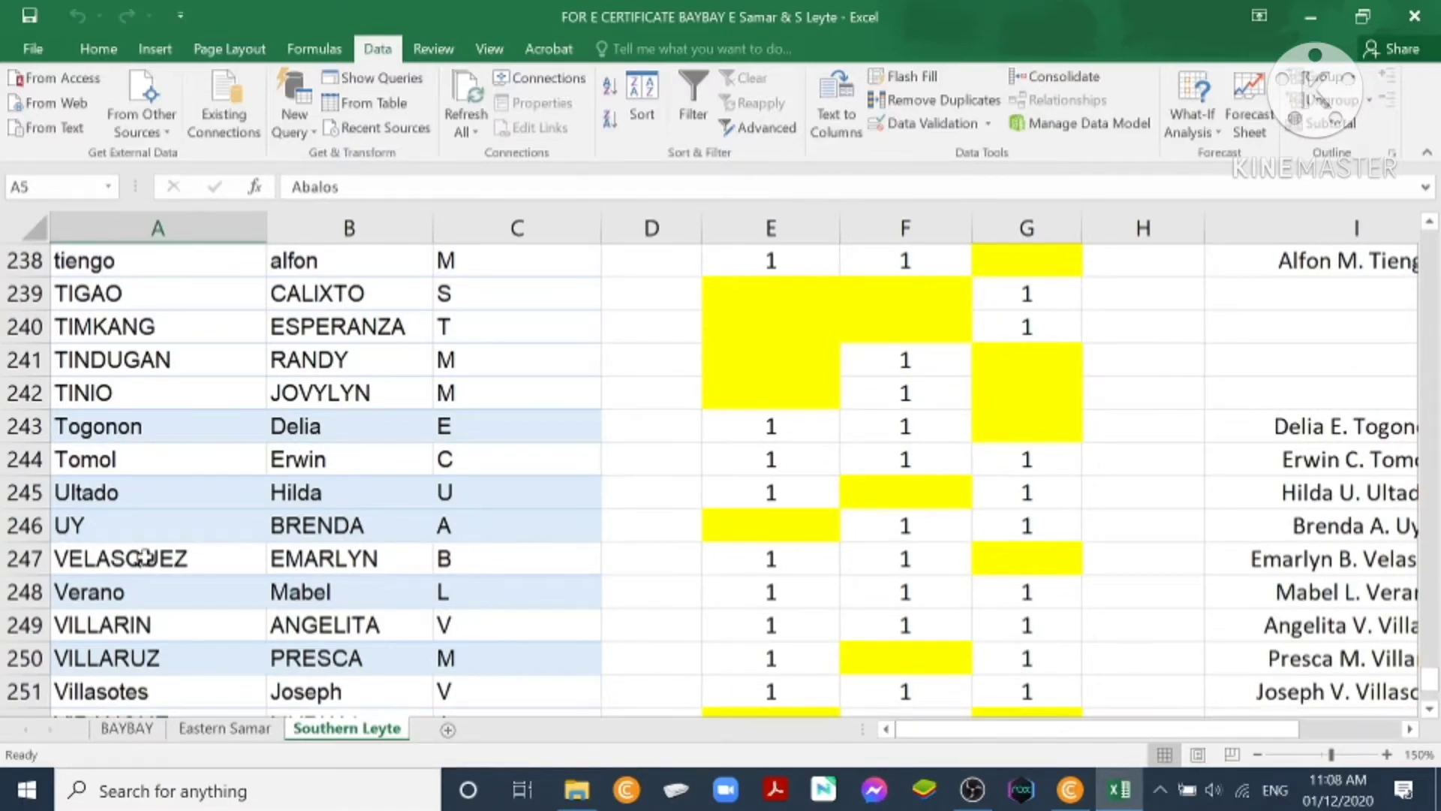
scroll(145, 556, "up", 15)
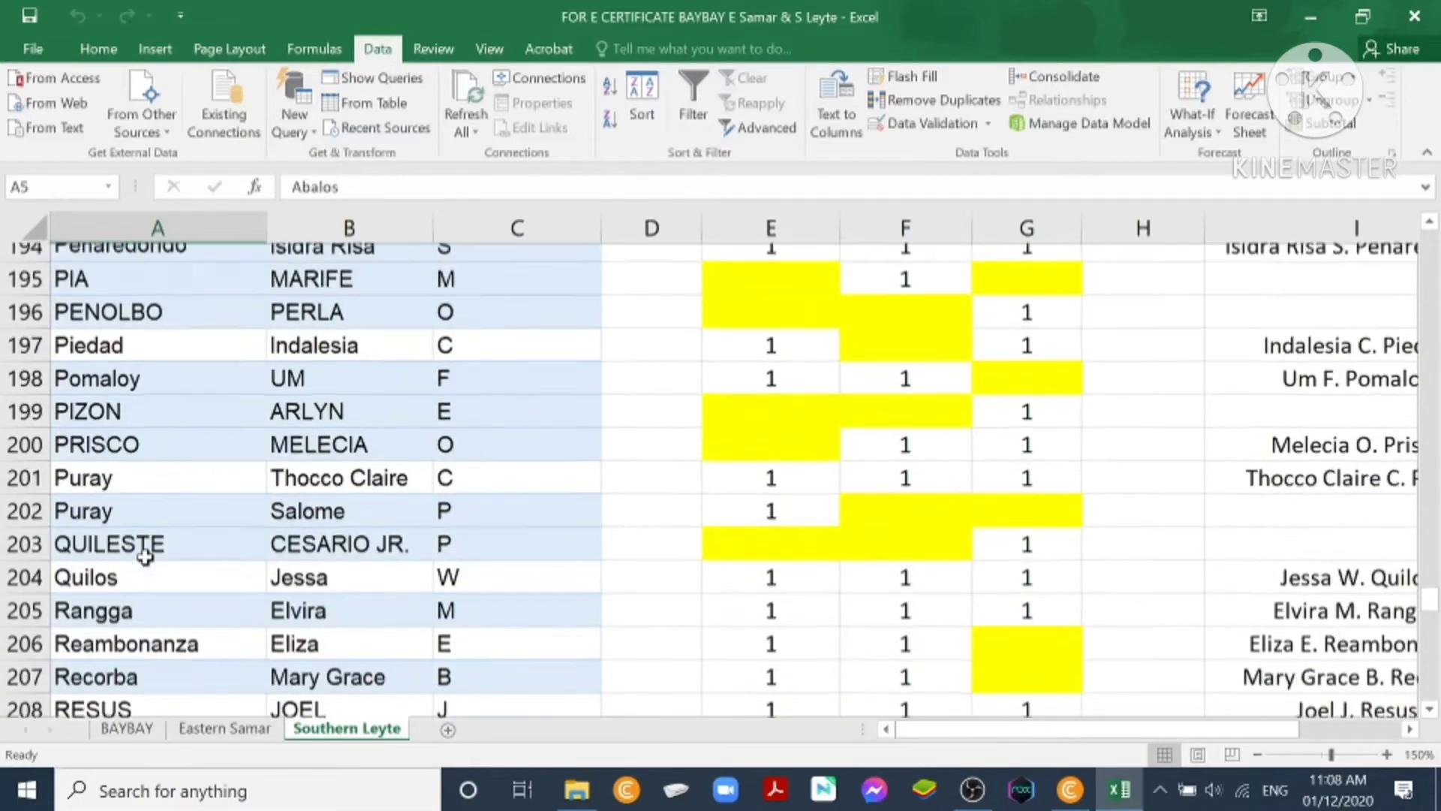
scroll(145, 556, "up", 20)
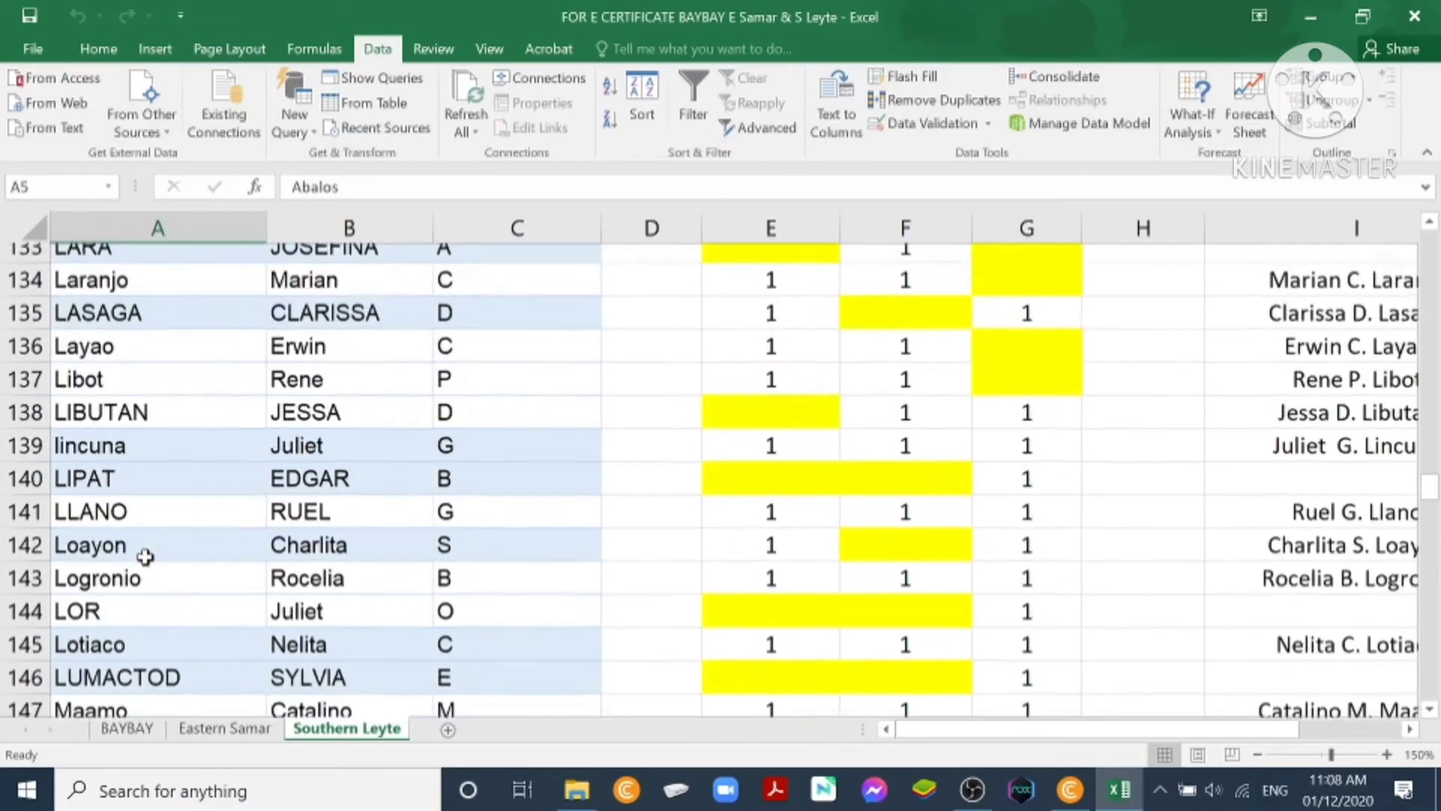
scroll(144, 557, "up", 2)
scroll(145, 556, "up", 18)
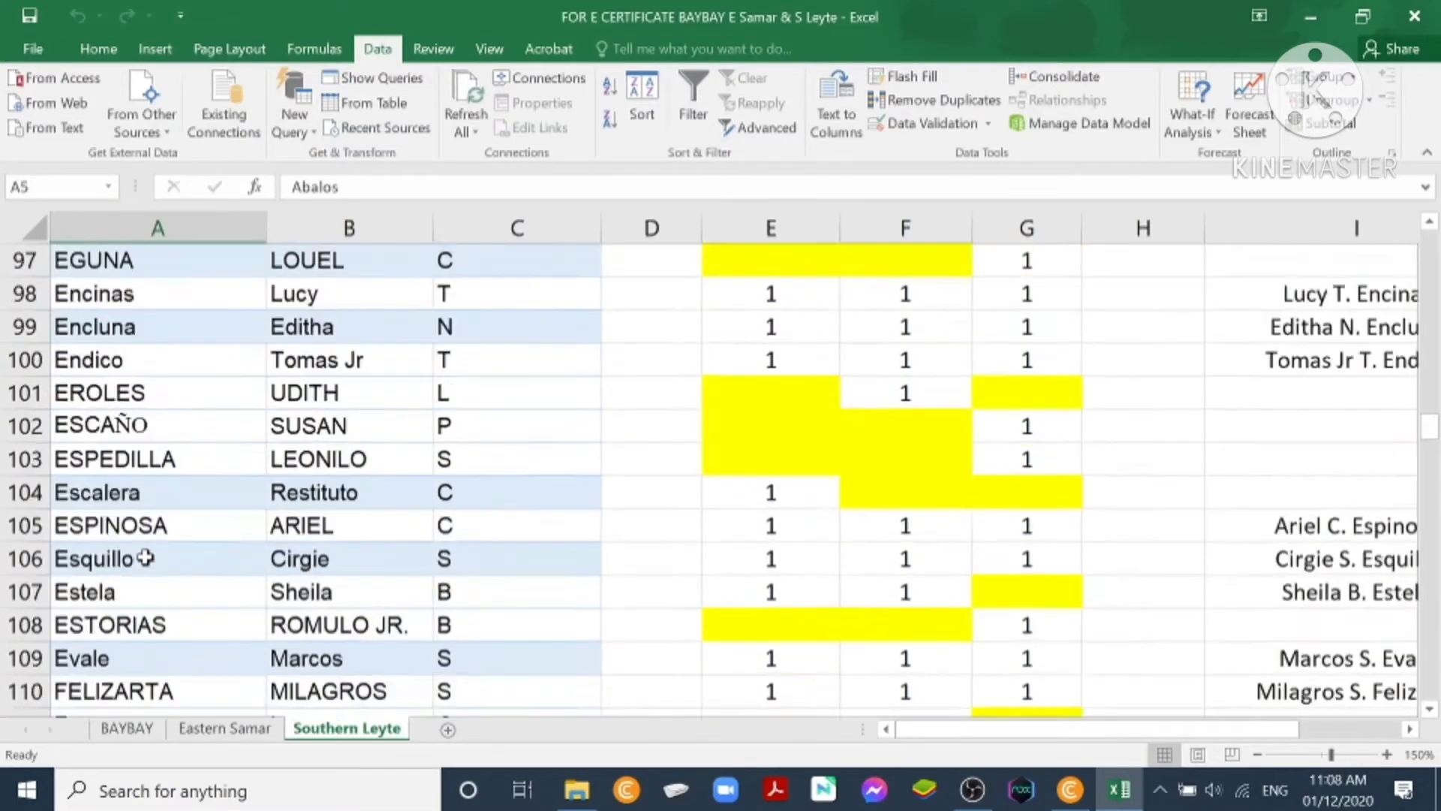
scroll(145, 556, "up", 16)
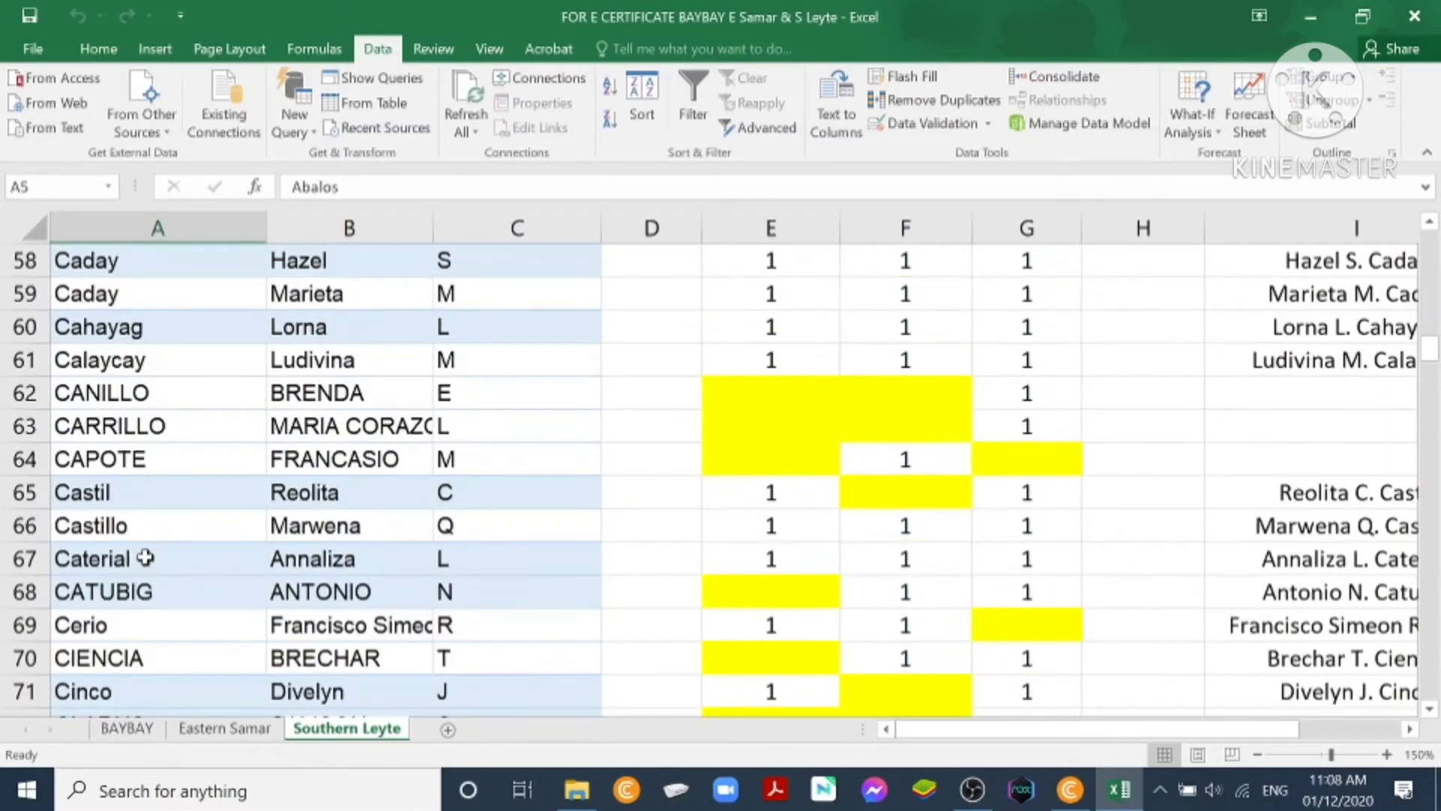
scroll(145, 556, "up", 8)
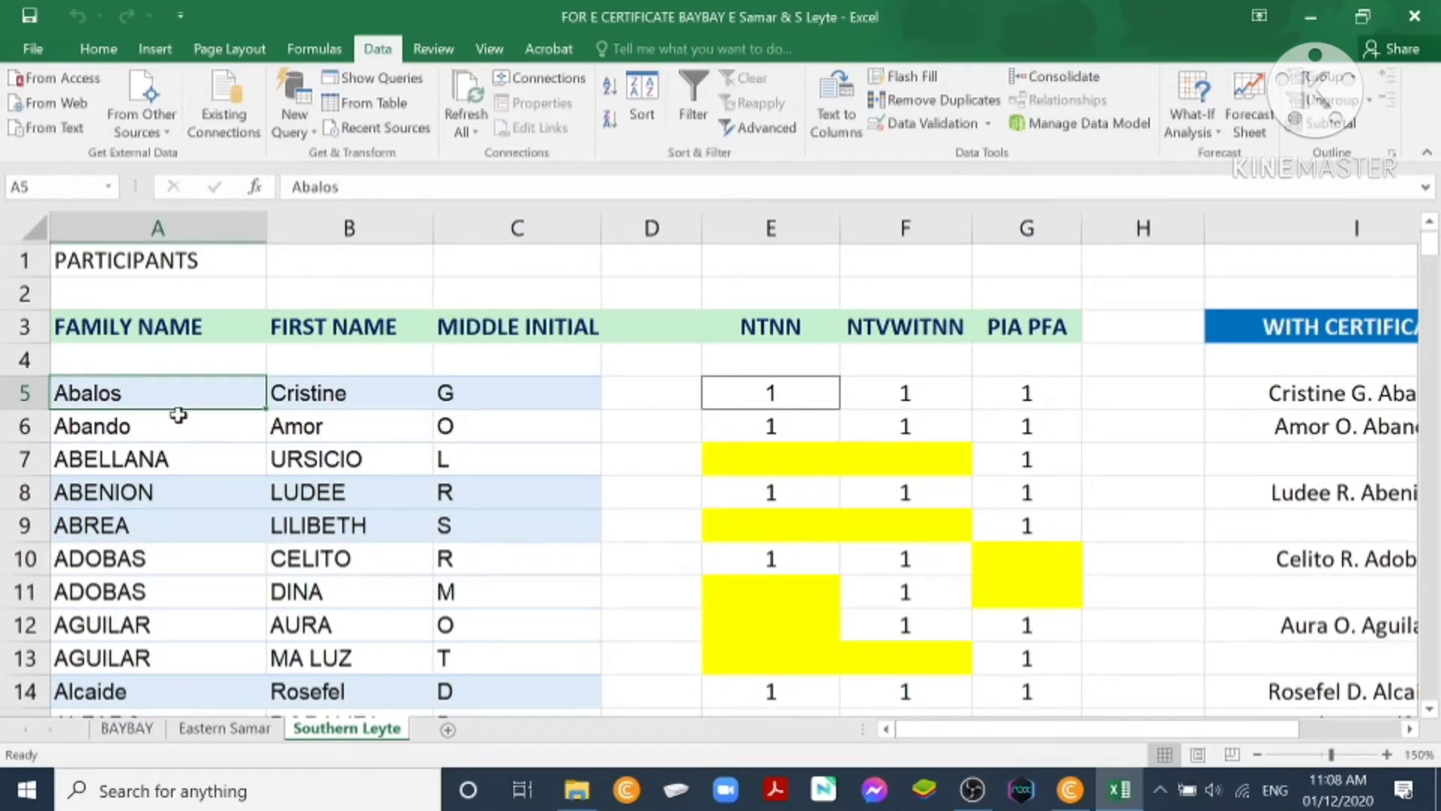
Step: Switch to Publisher and open the recent CERTIFICATE publication
left_click(25, 800)
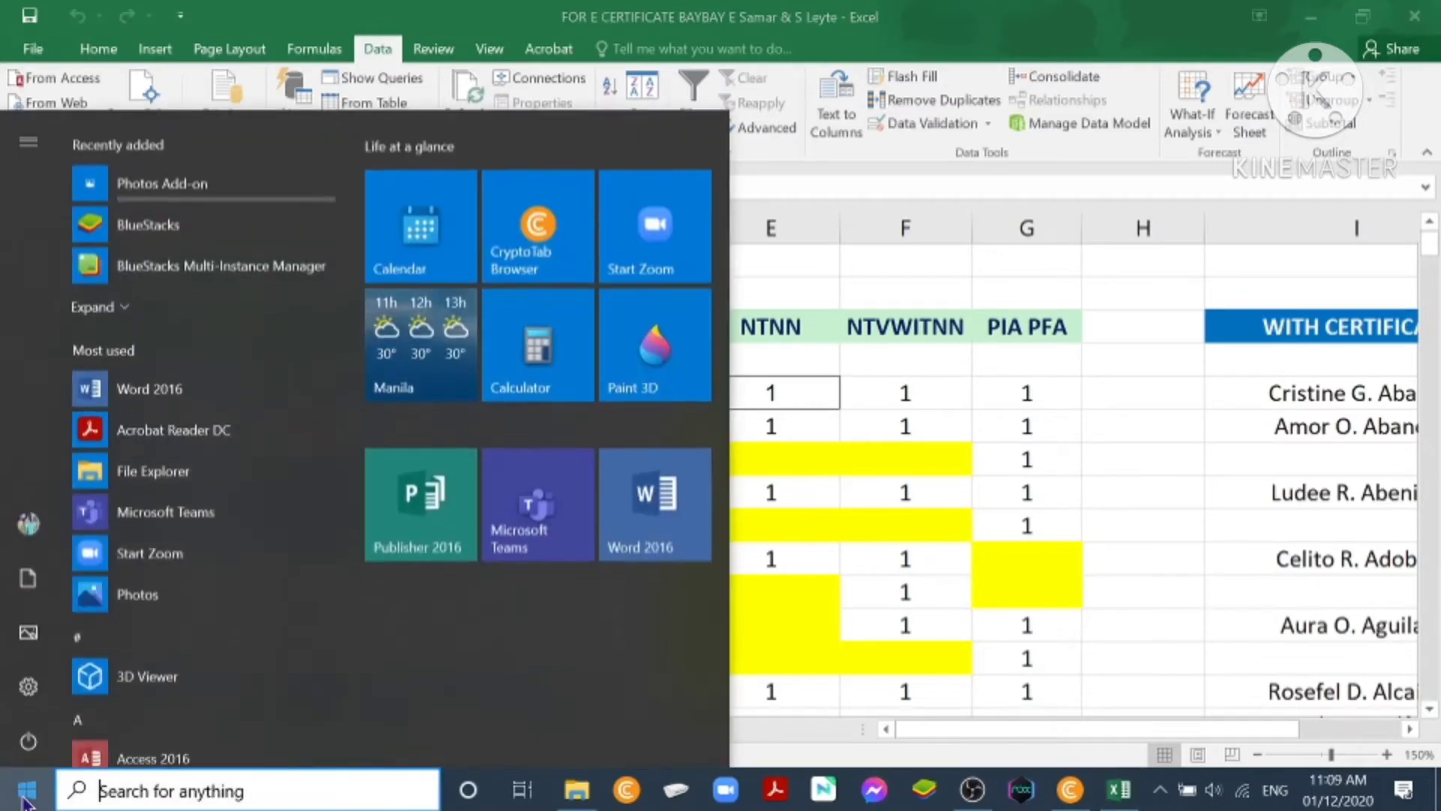
left_click(412, 525)
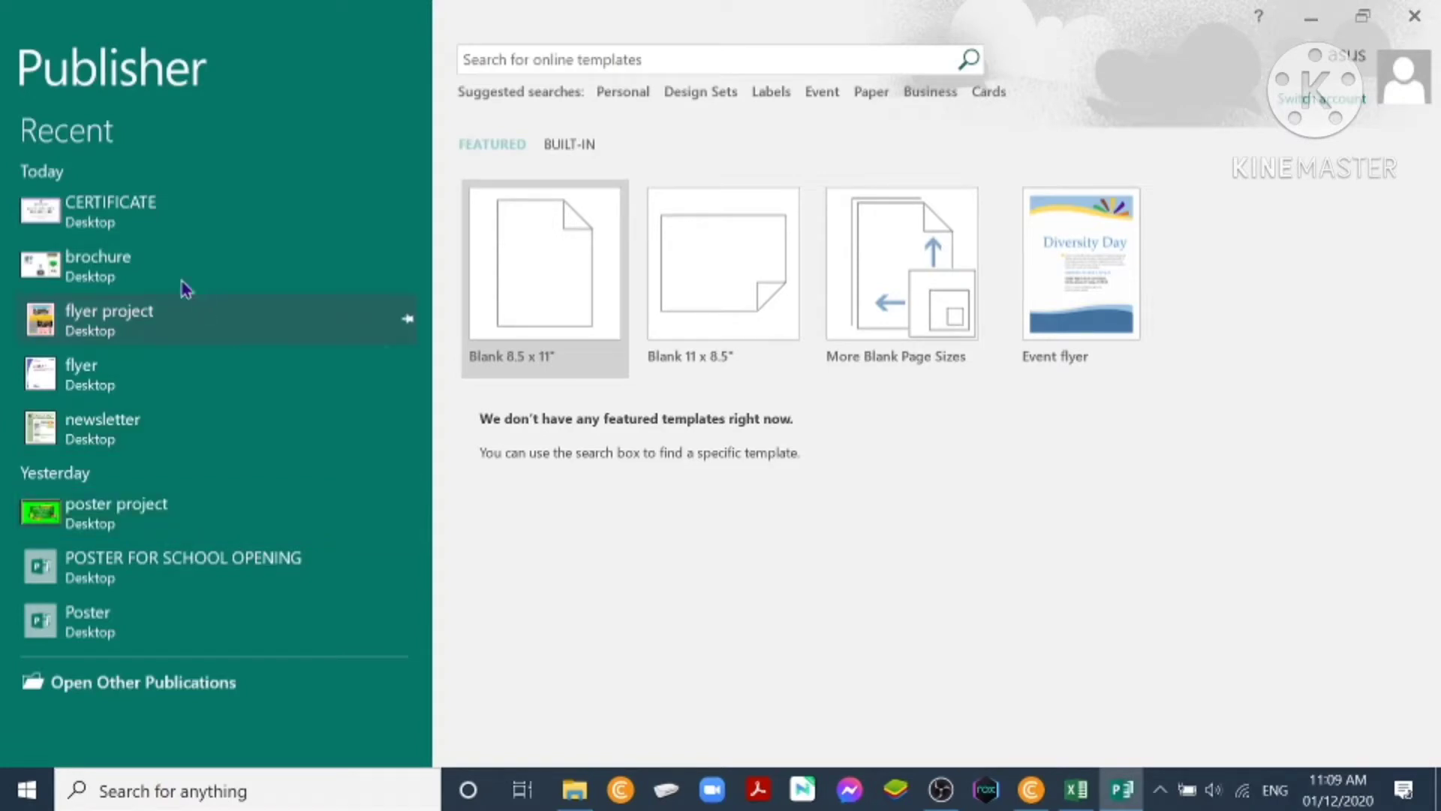
left_click(109, 214)
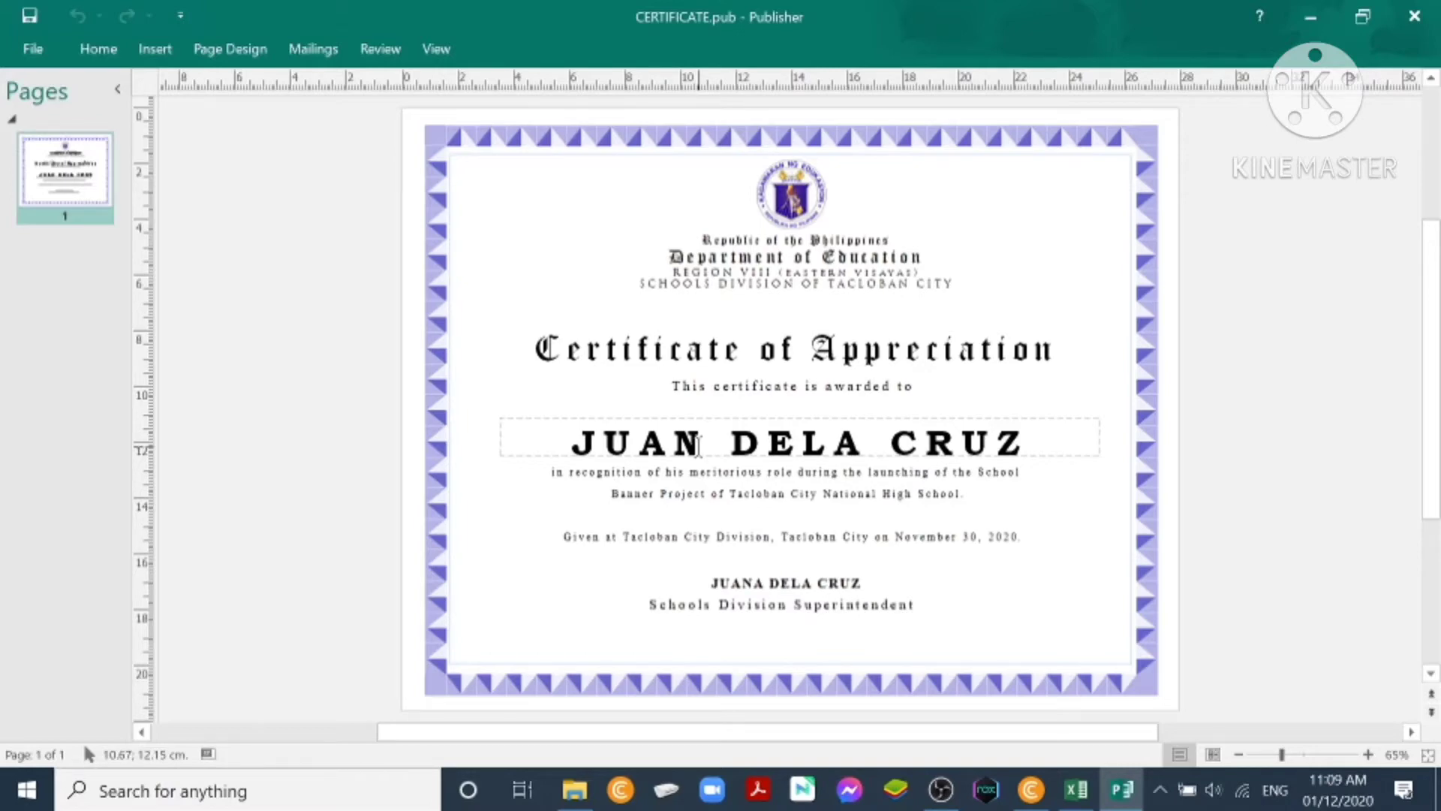
Step: Start the Step-by-Step Mail Merge Wizard for the certificate
left_click(313, 49)
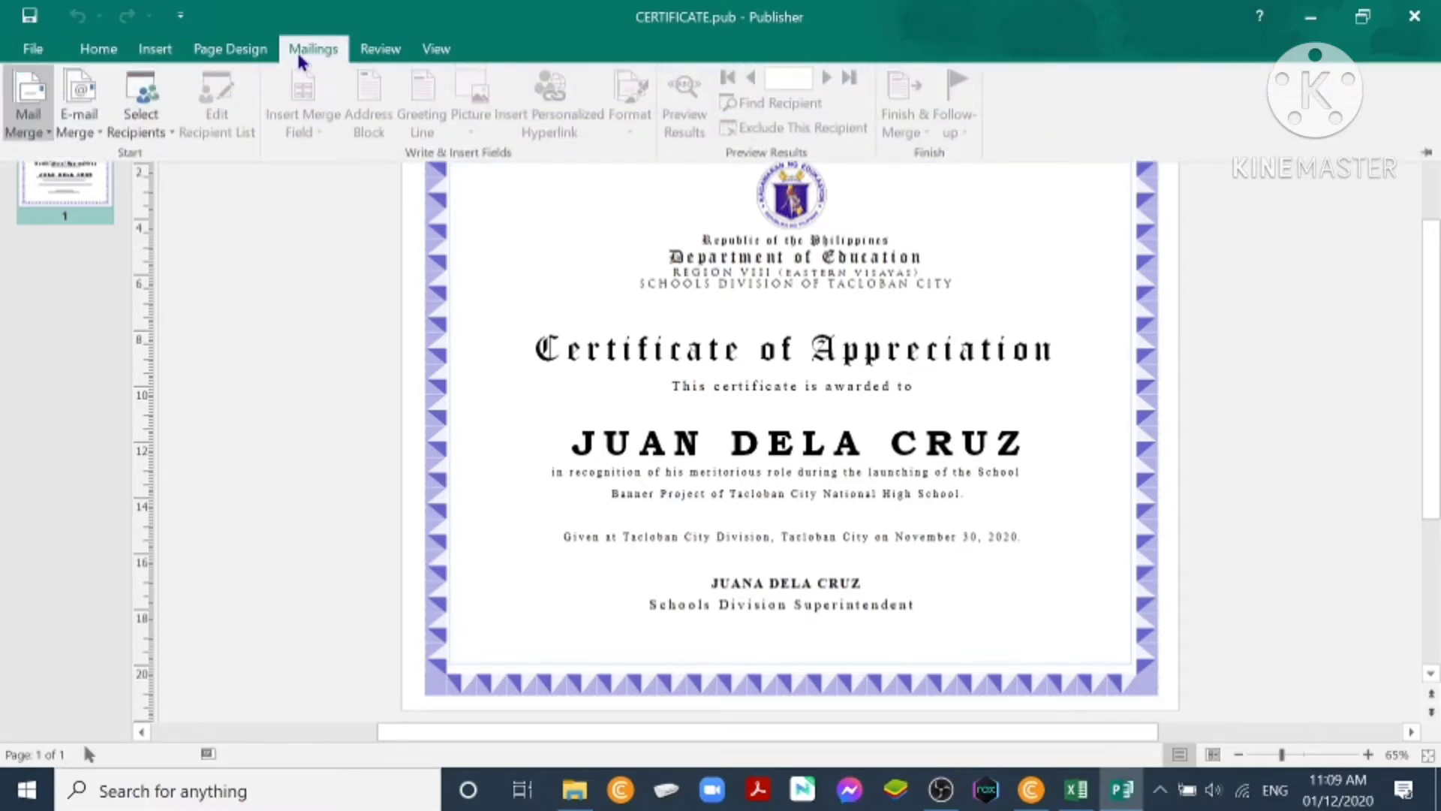
left_click(48, 135)
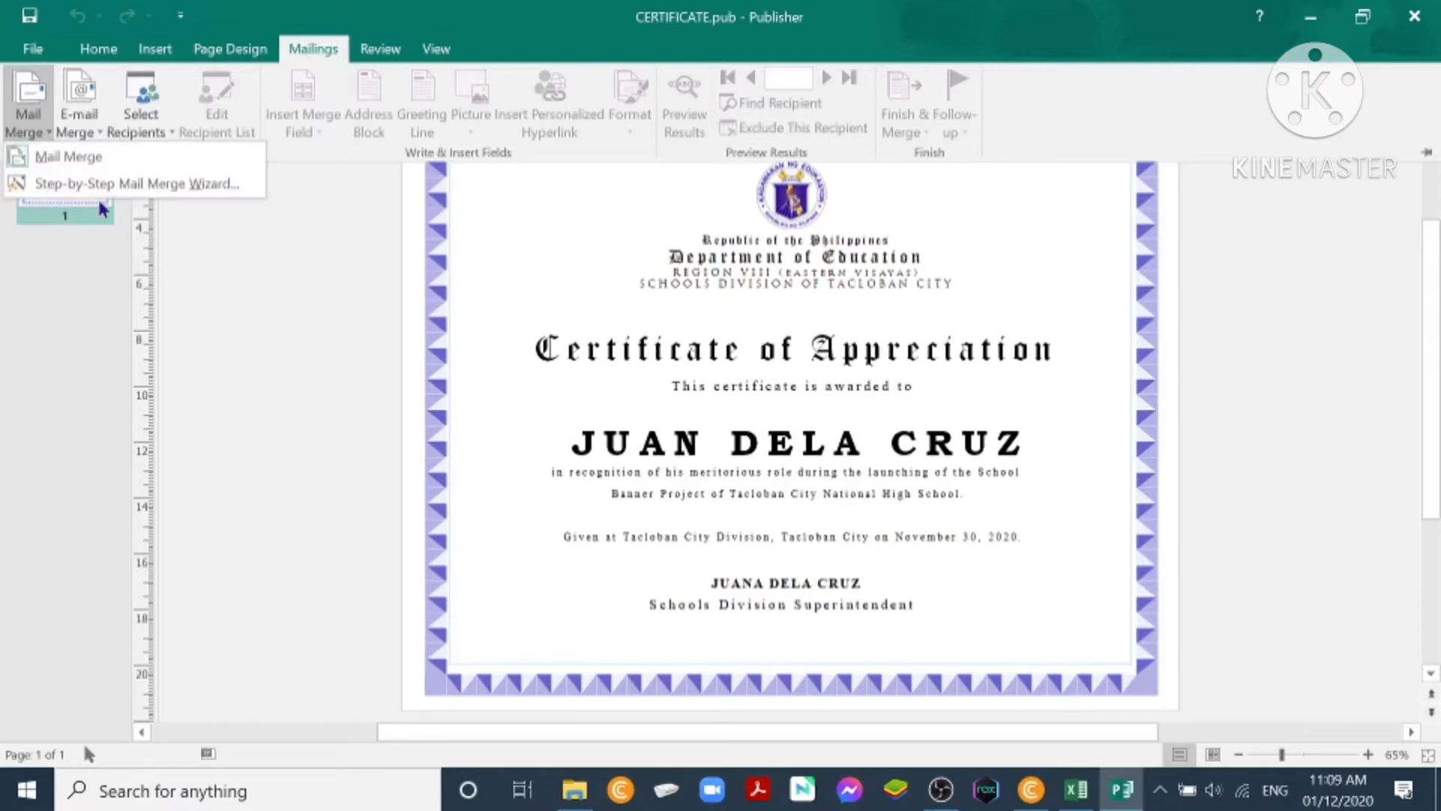
left_click(192, 193)
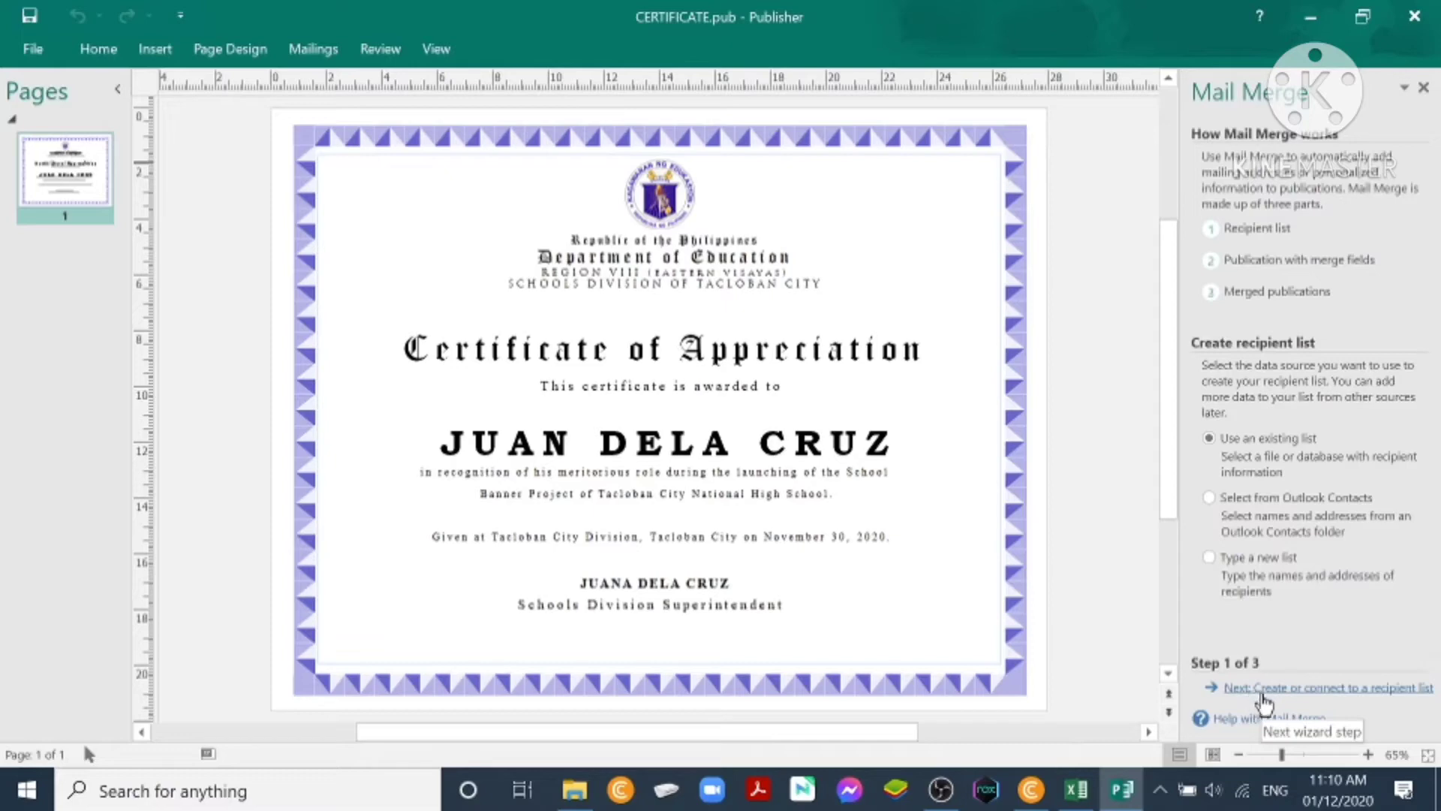
Step: Connect the existing list FOR E CERTIFICATE BAYBAY E Samar & S Leyte from the Desktop's HRDD folder, using its 'Eastern Samar$' table
left_click(1272, 688)
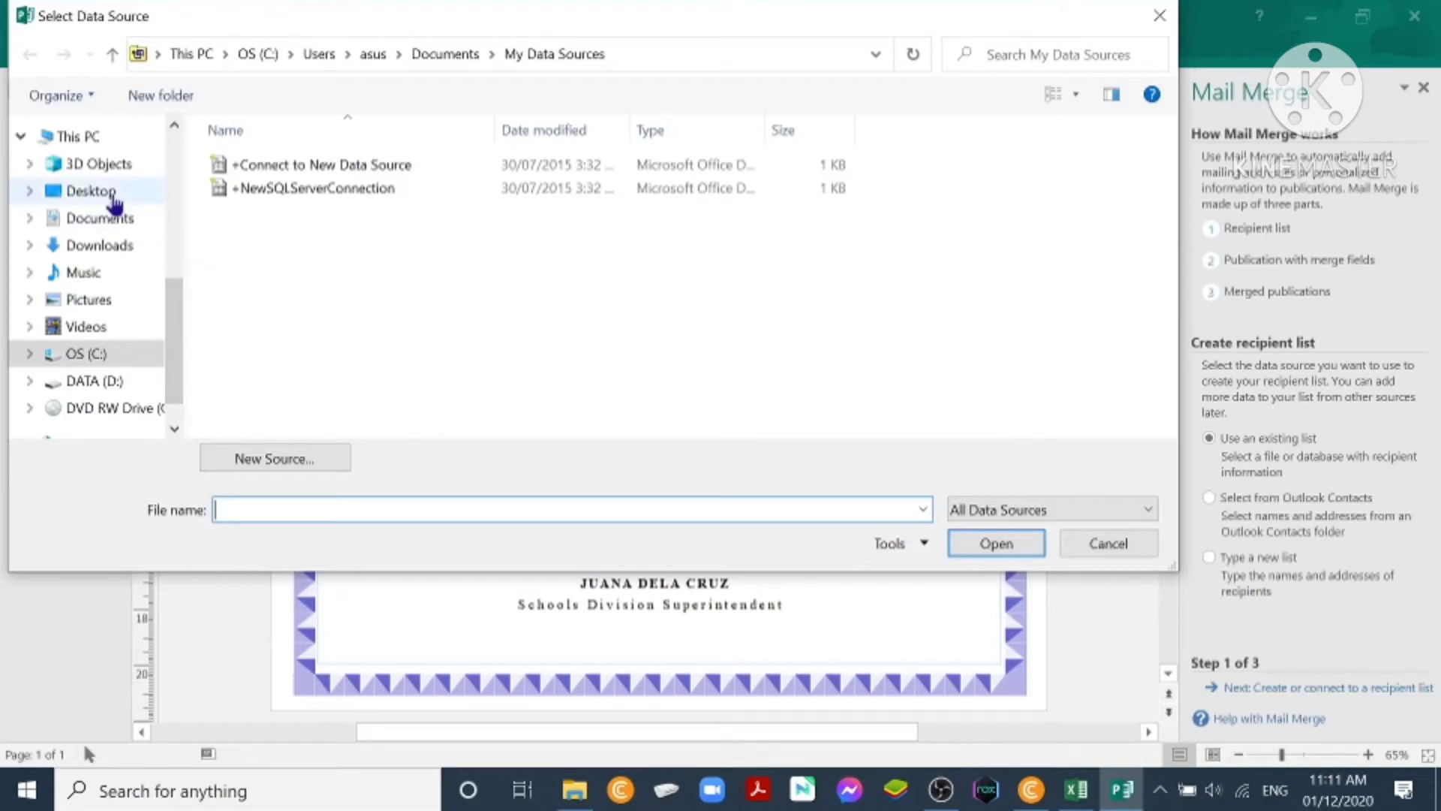
left_click(112, 197)
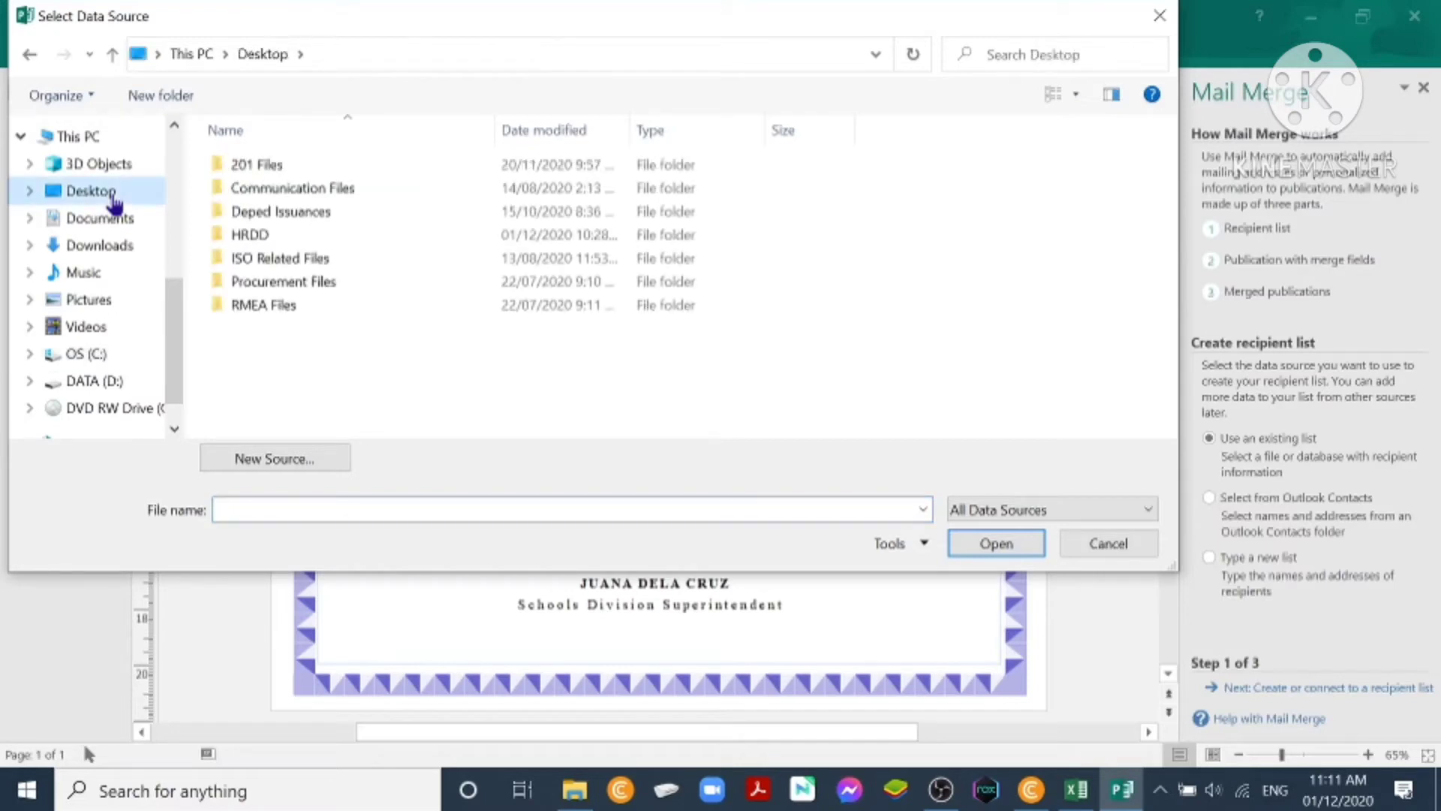
double_click(250, 235)
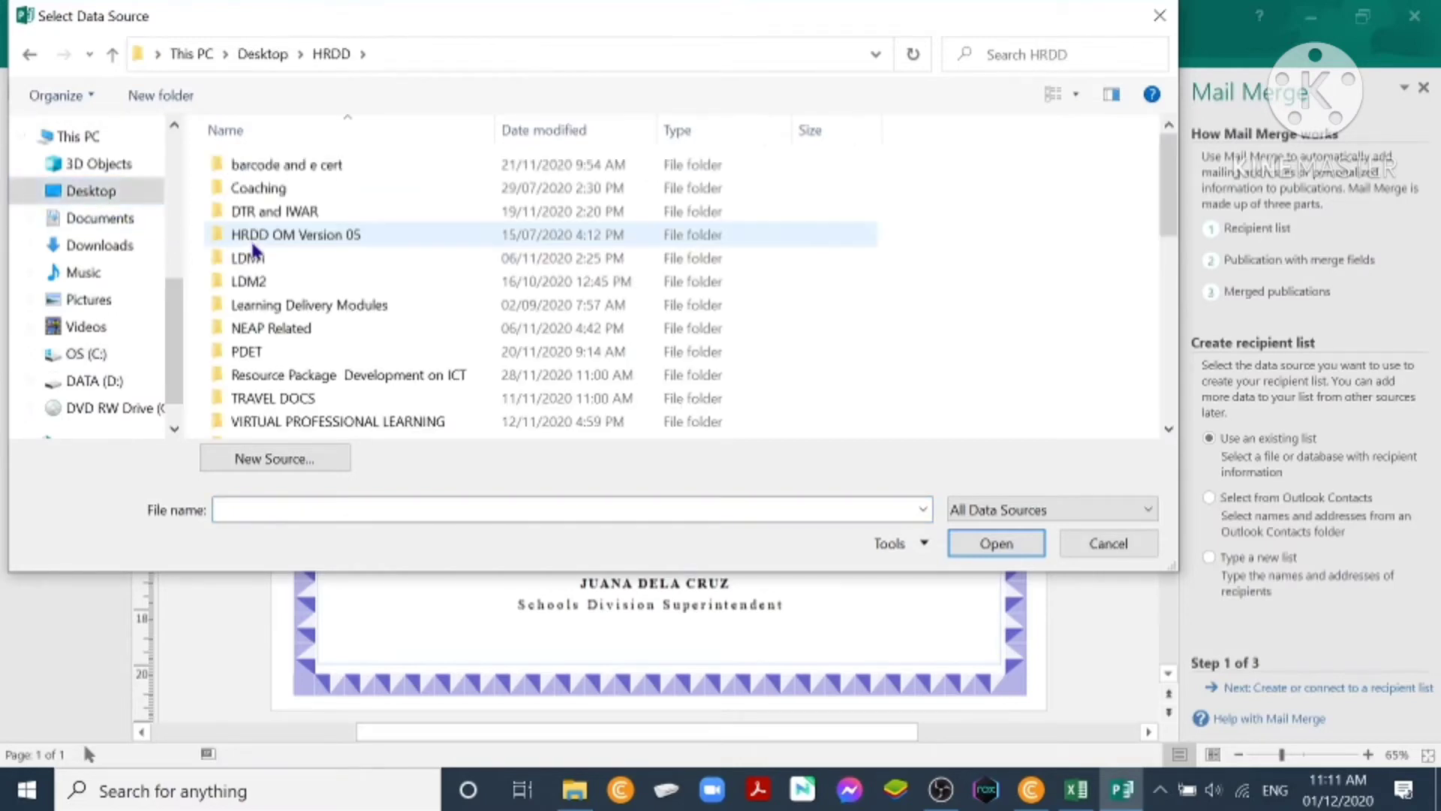
scroll(321, 375, "down", 2)
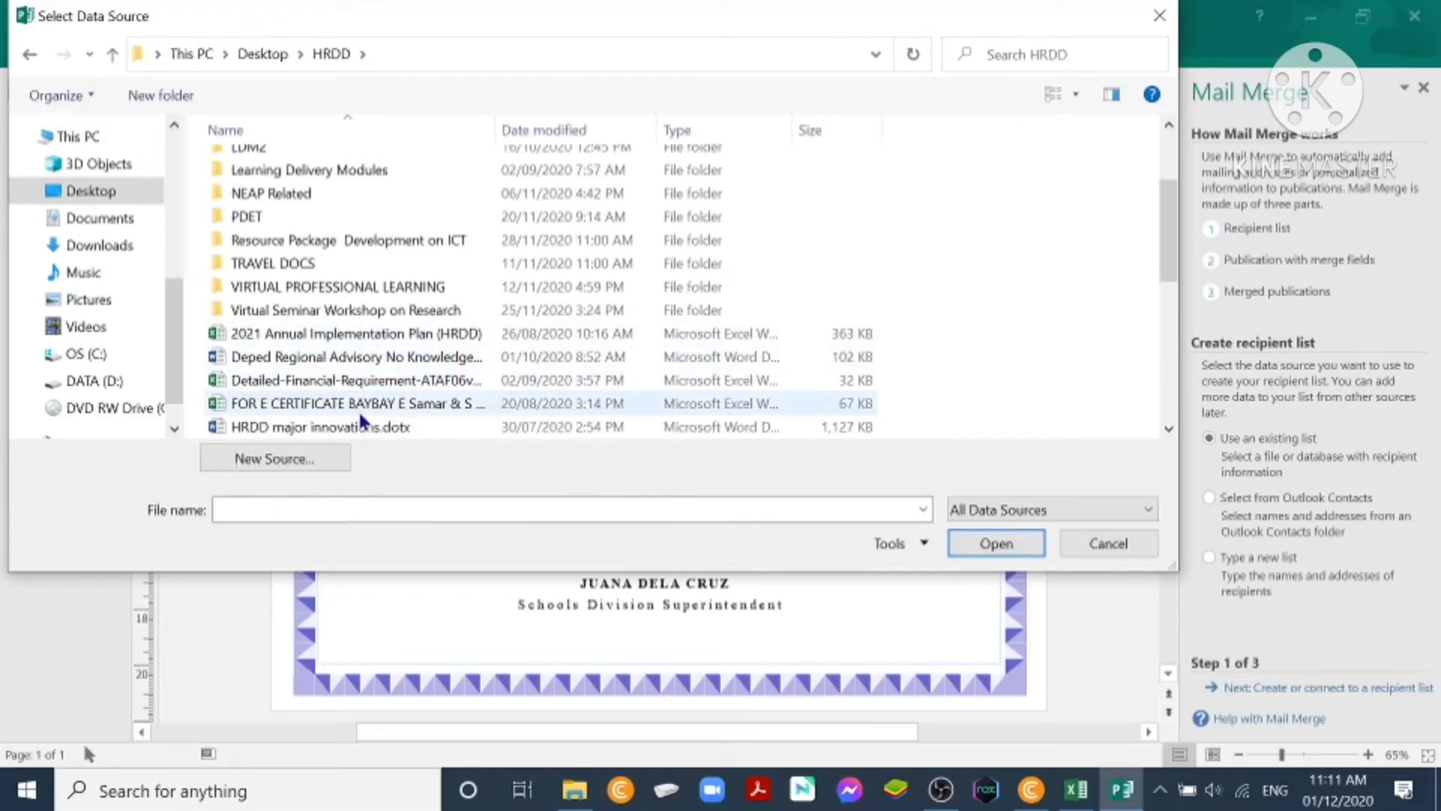
left_click(412, 406)
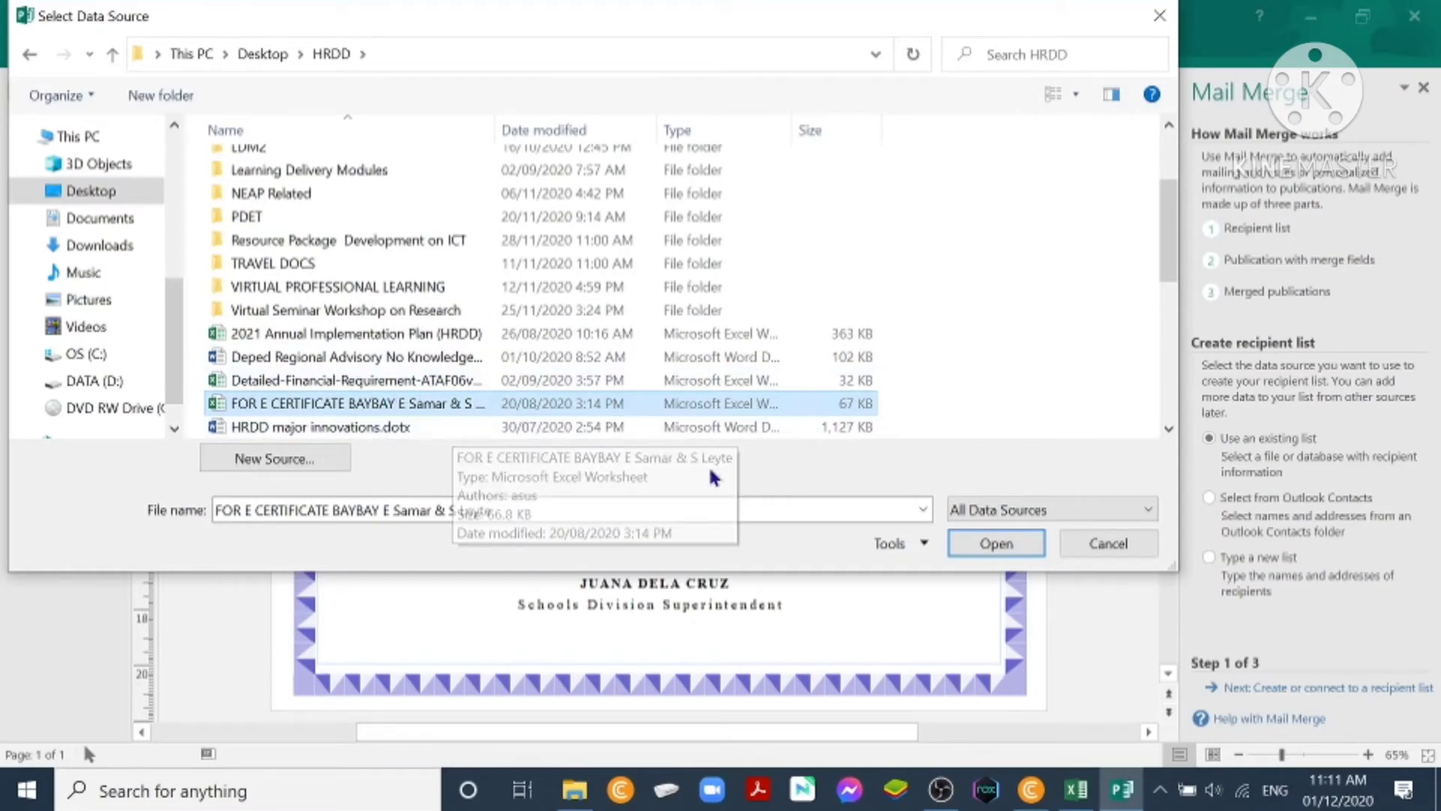
left_click(989, 547)
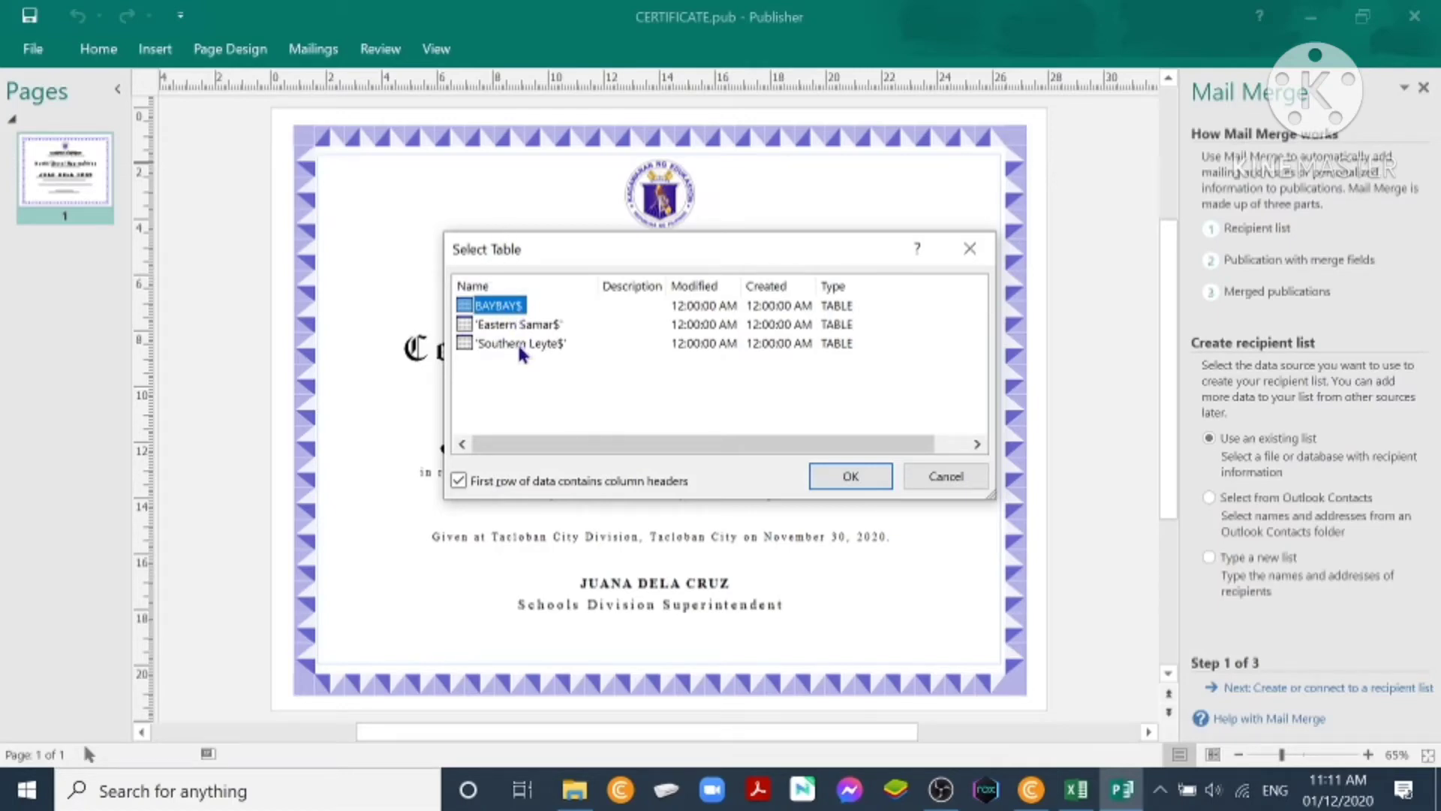
left_click(484, 325)
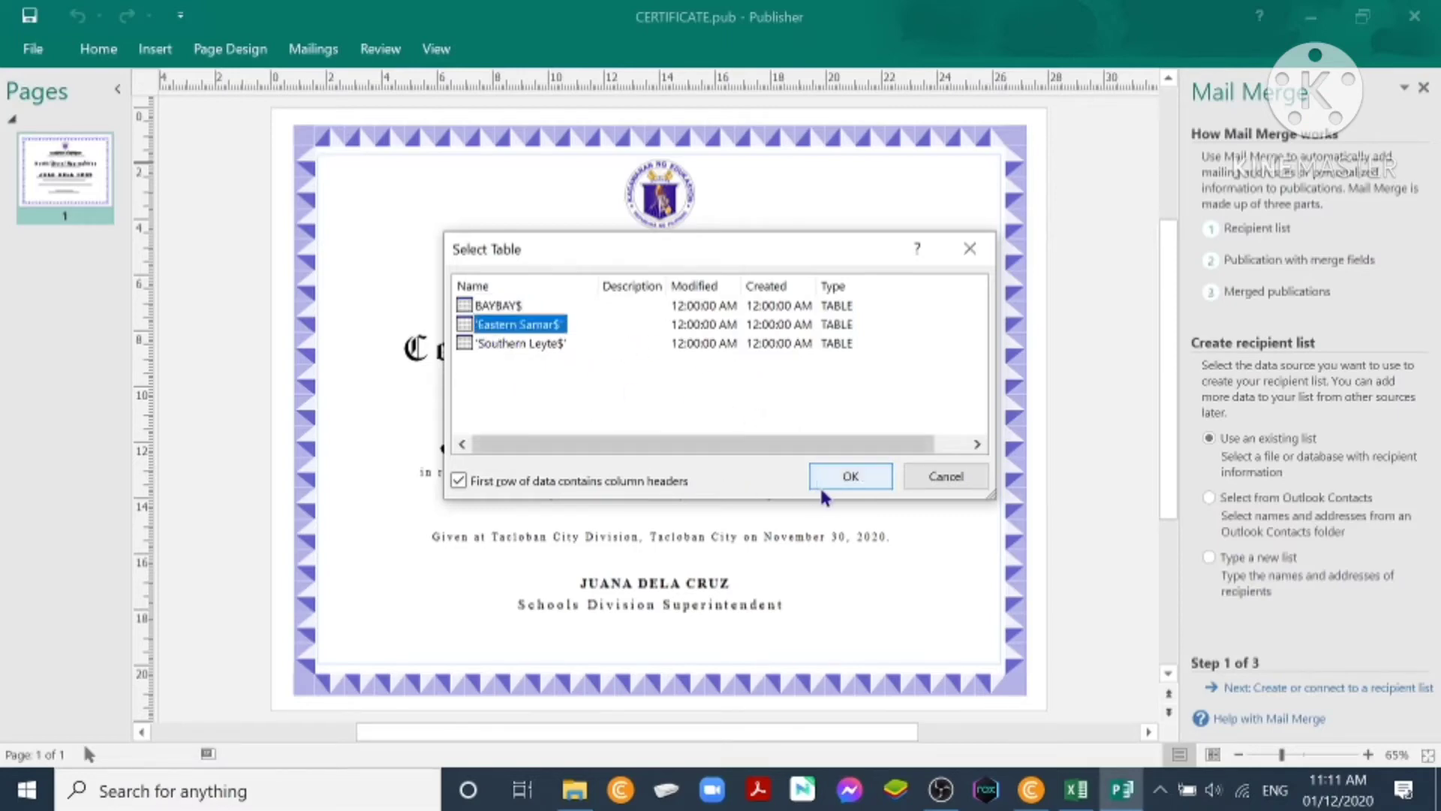
left_click(843, 477)
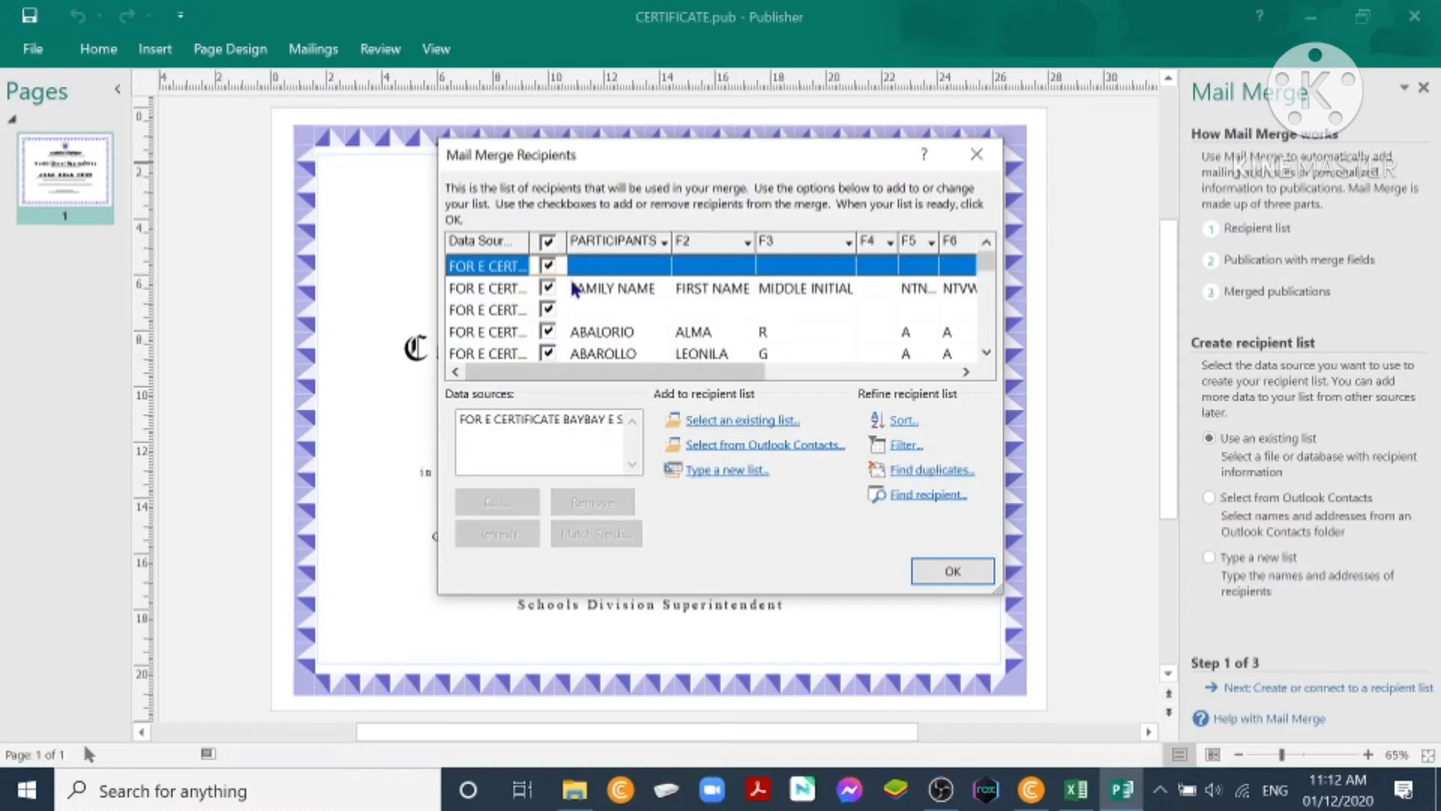
Step: Exclude the two blank rows and the FAMILY NAME header row from the mail merge recipients
left_click(664, 243)
left_click(664, 243)
left_click(626, 333)
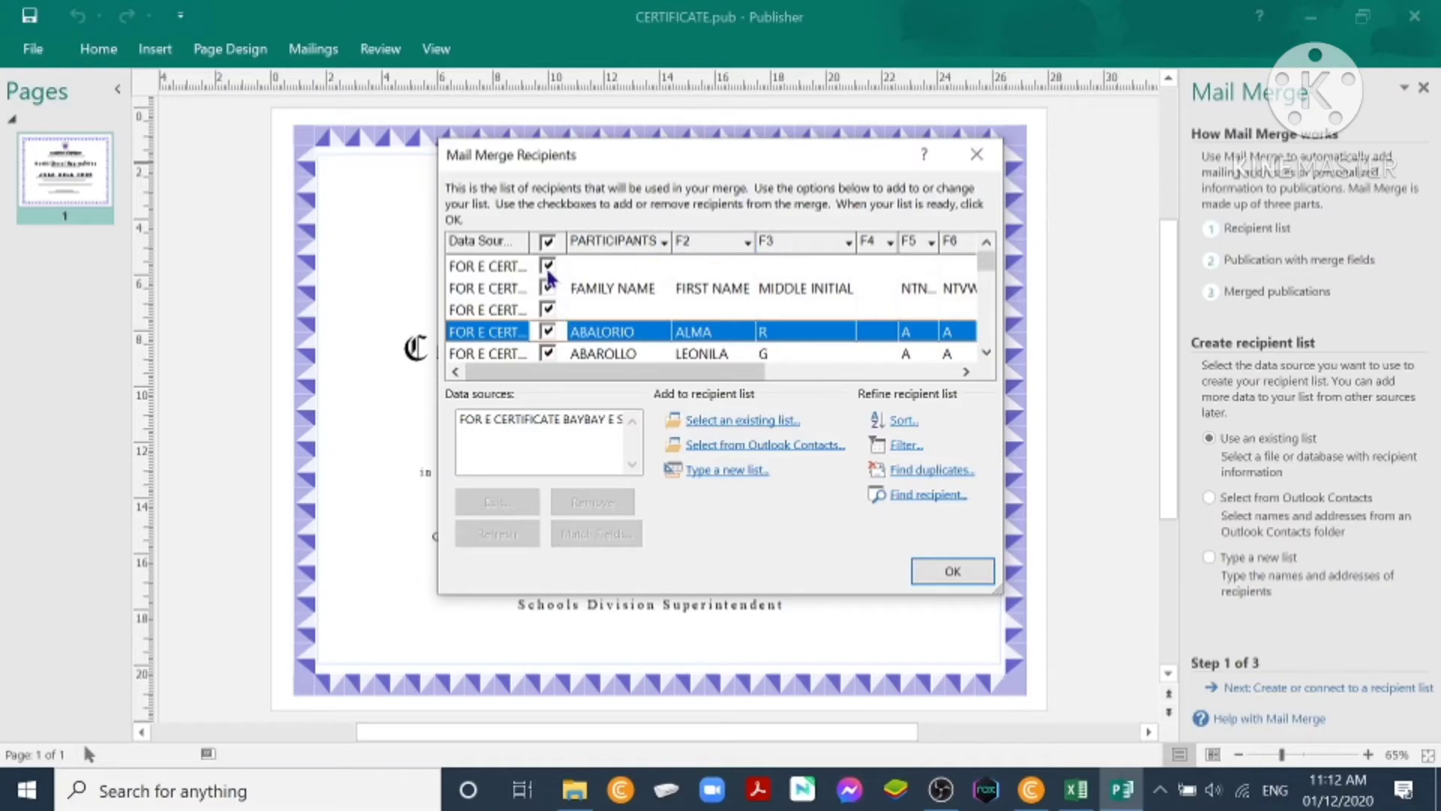
left_click(547, 270)
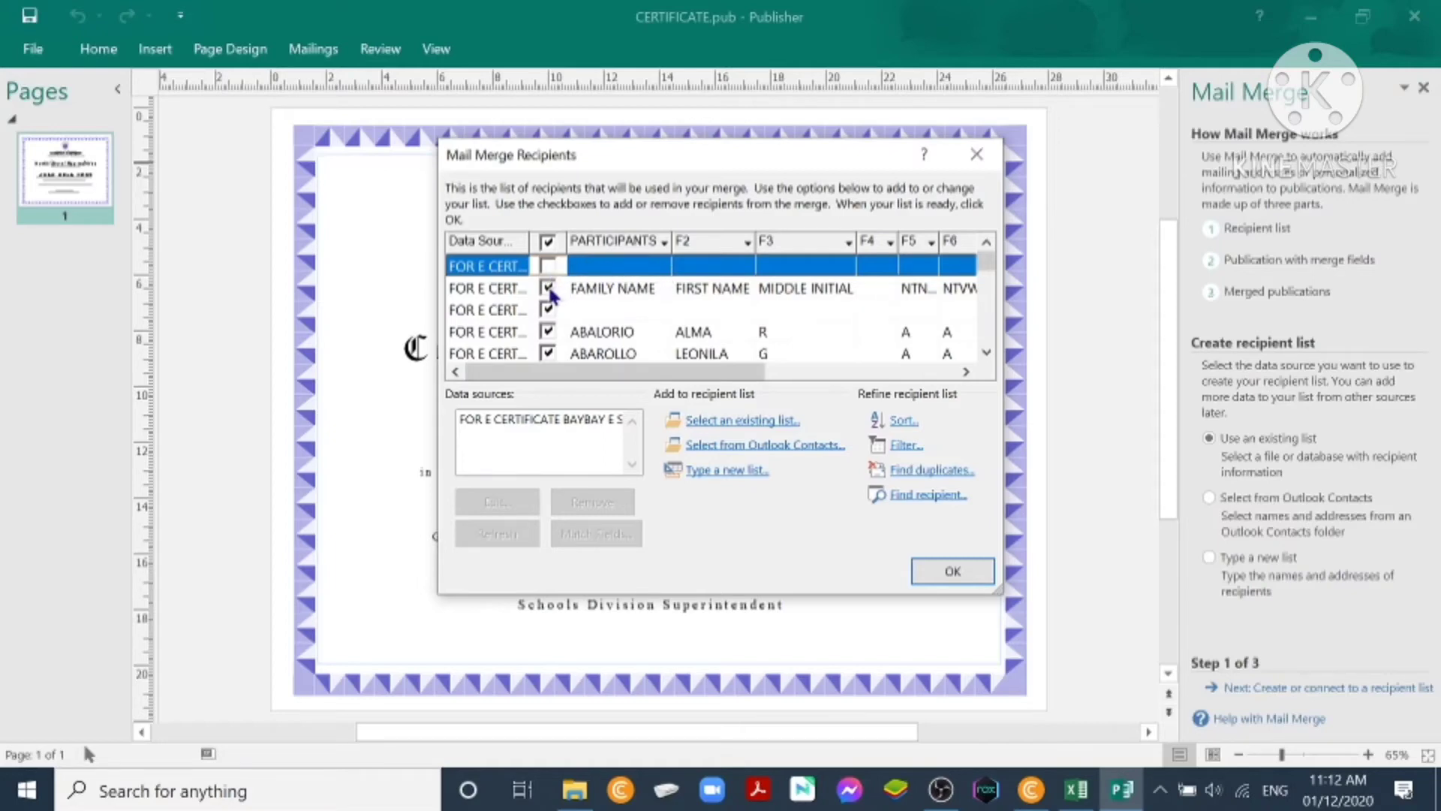
left_click(548, 289)
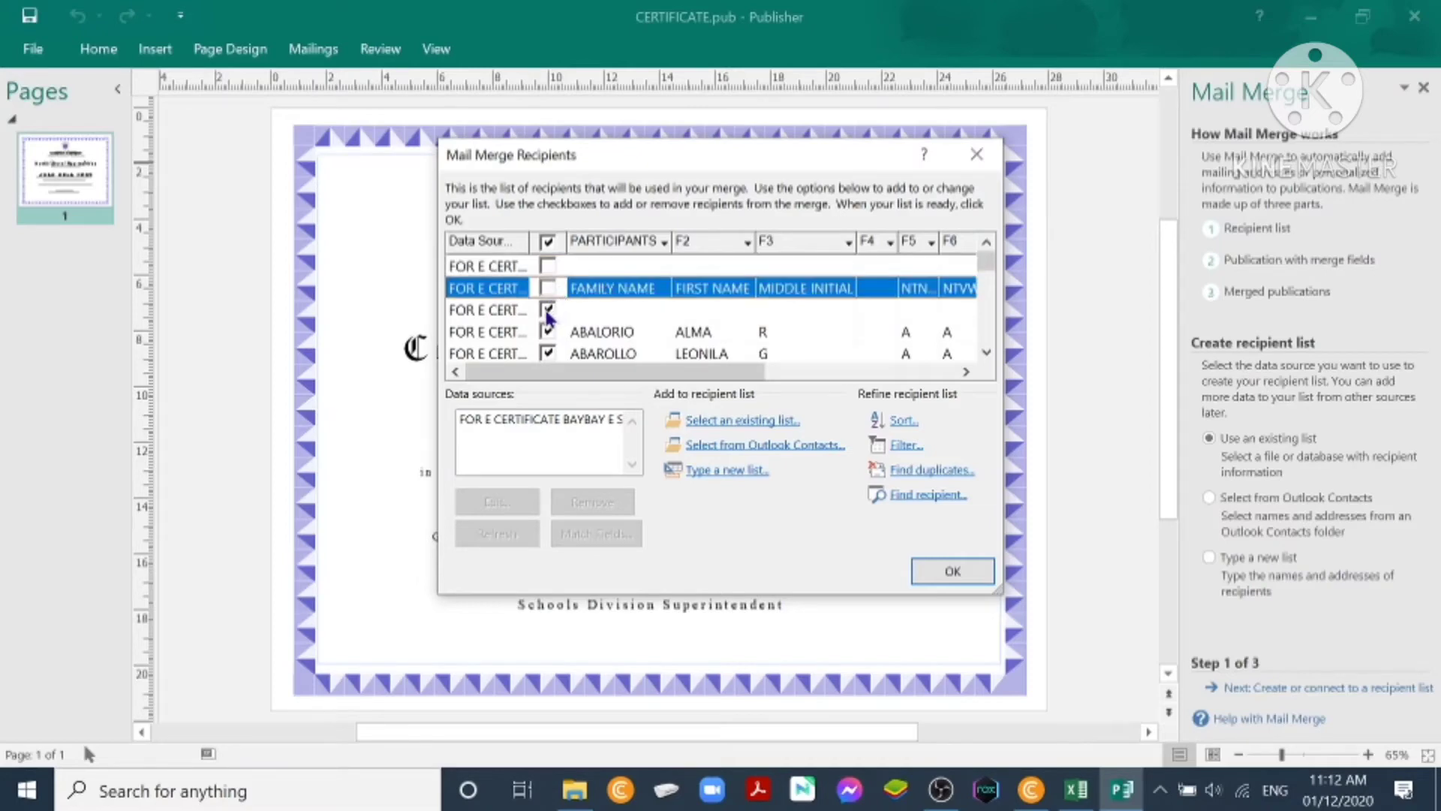
left_click(548, 310)
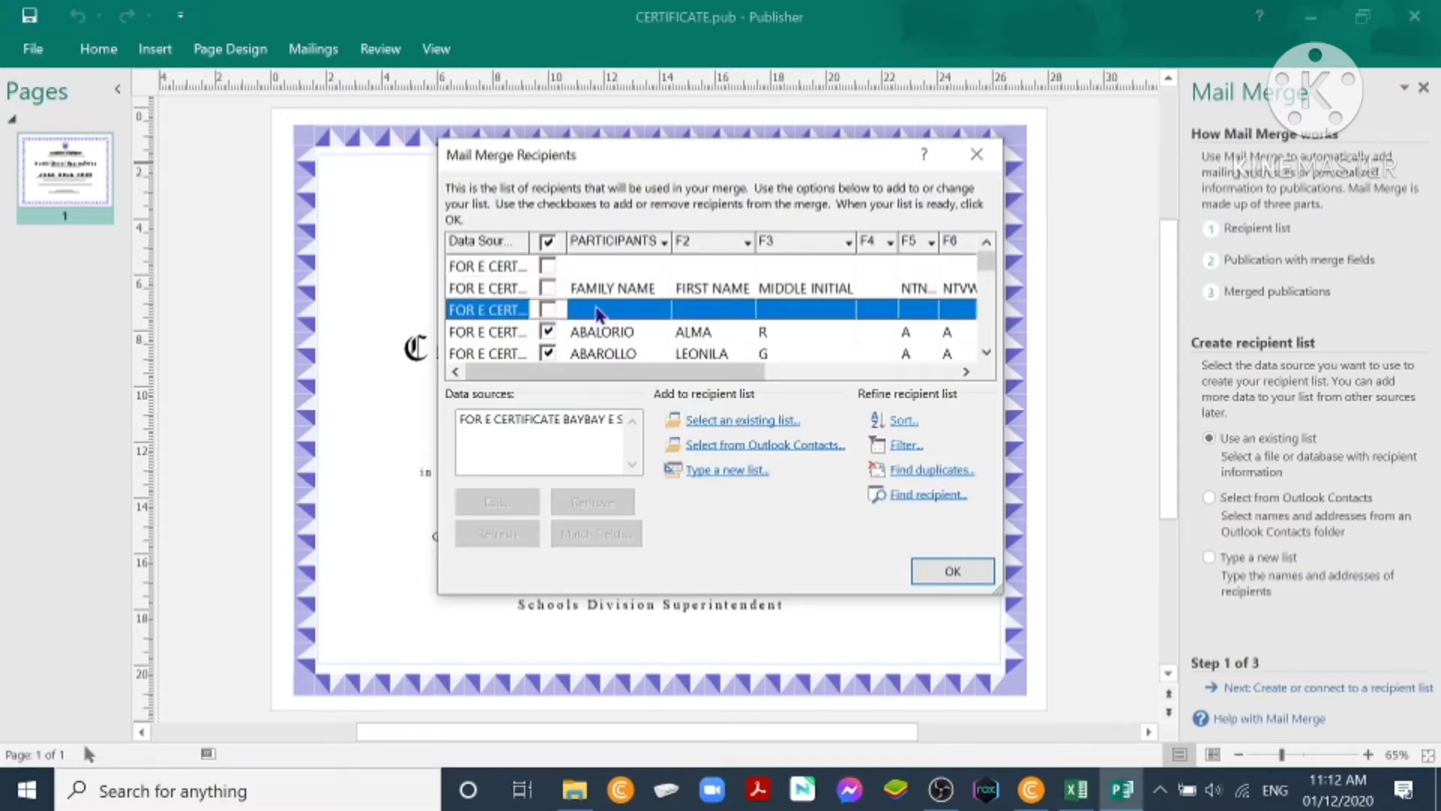
Step: Toggle the selection of all recipients, exclude the blank and header rows again, and accept the recipient list
left_click(548, 242)
left_click(547, 242)
left_click(548, 288)
left_click(548, 267)
left_click(548, 310)
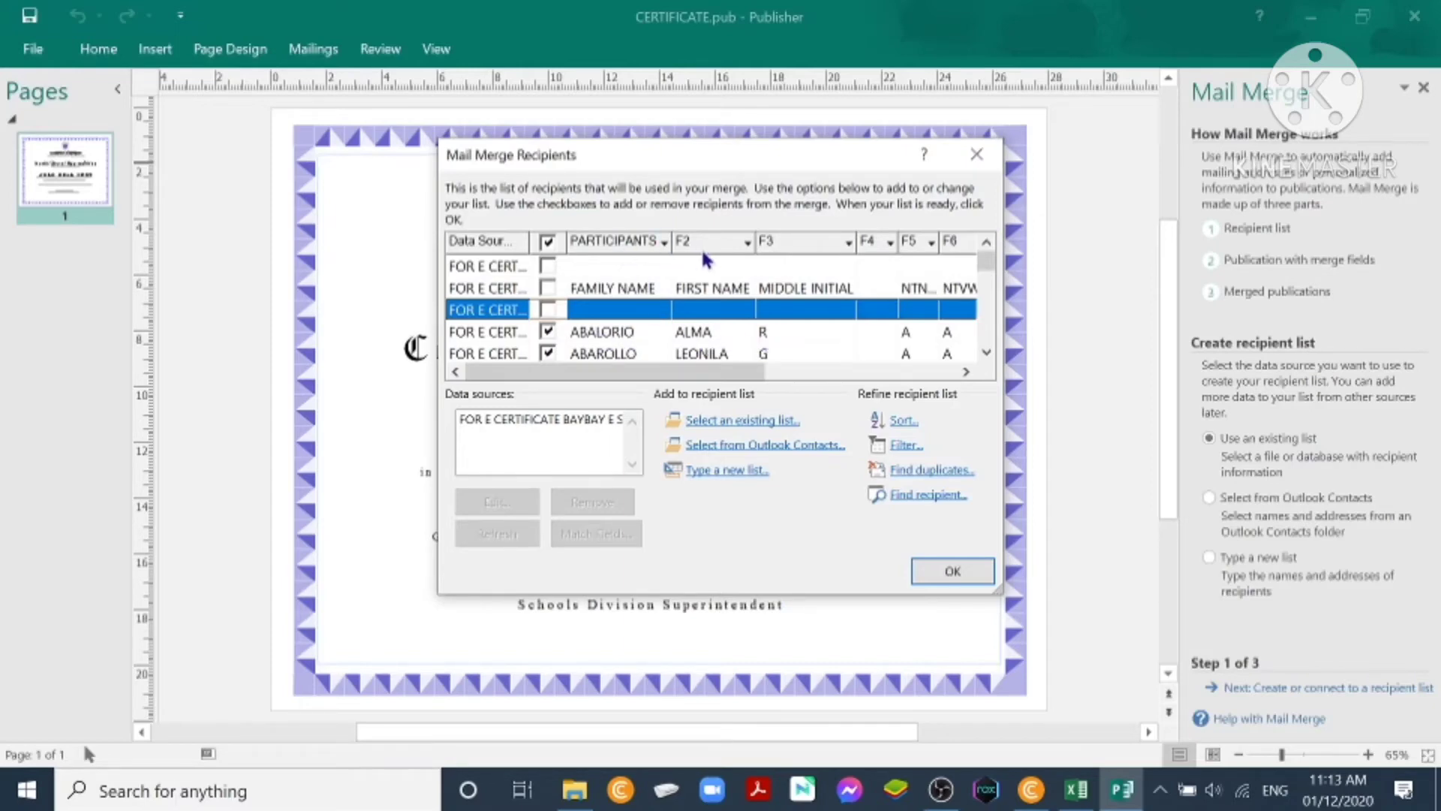
left_click(951, 571)
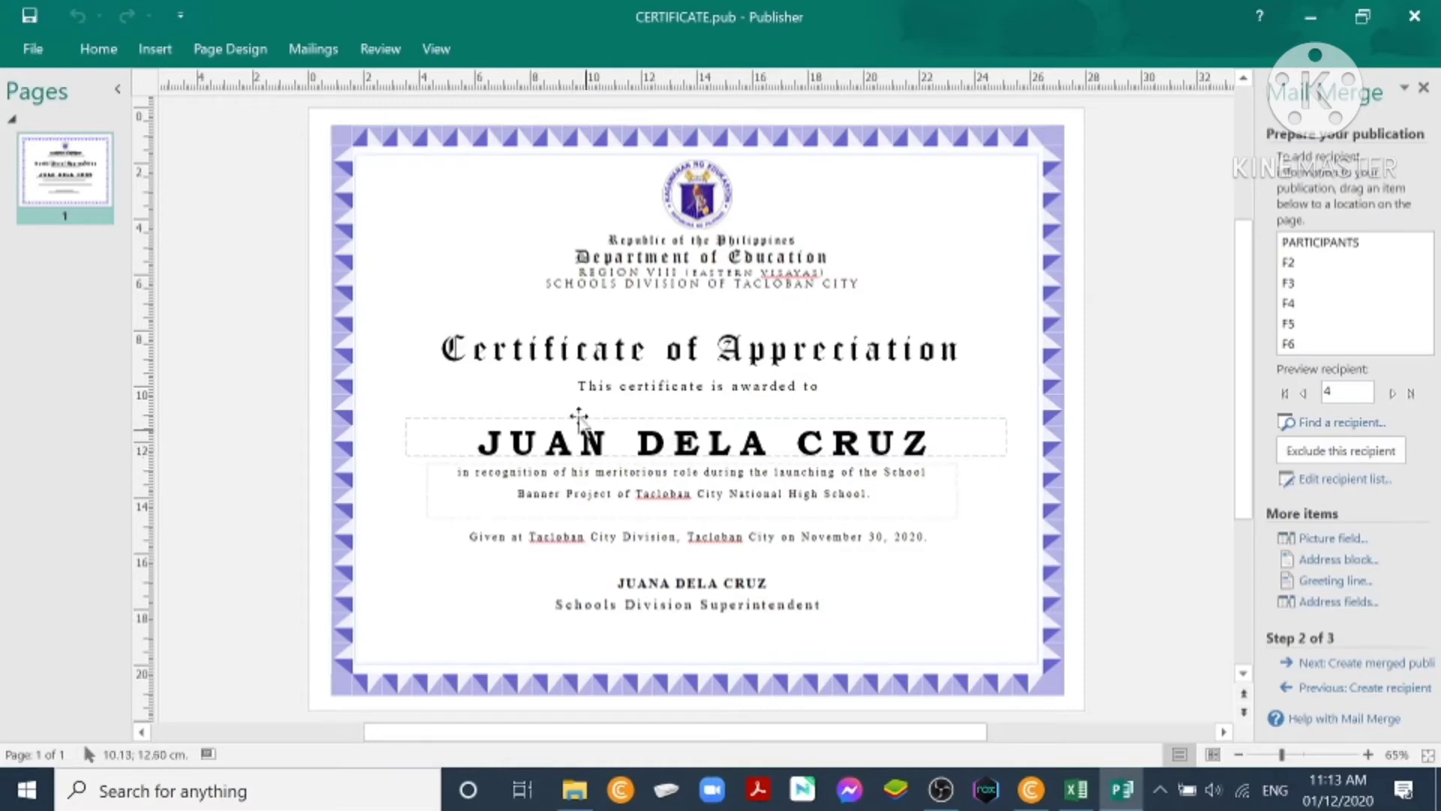
Step: Replace the awardee's placeholder name on the certificate with the PARTICIPANTS, F2 and F3 merge fields
left_click(477, 446)
left_click_drag(477, 446, 875, 466)
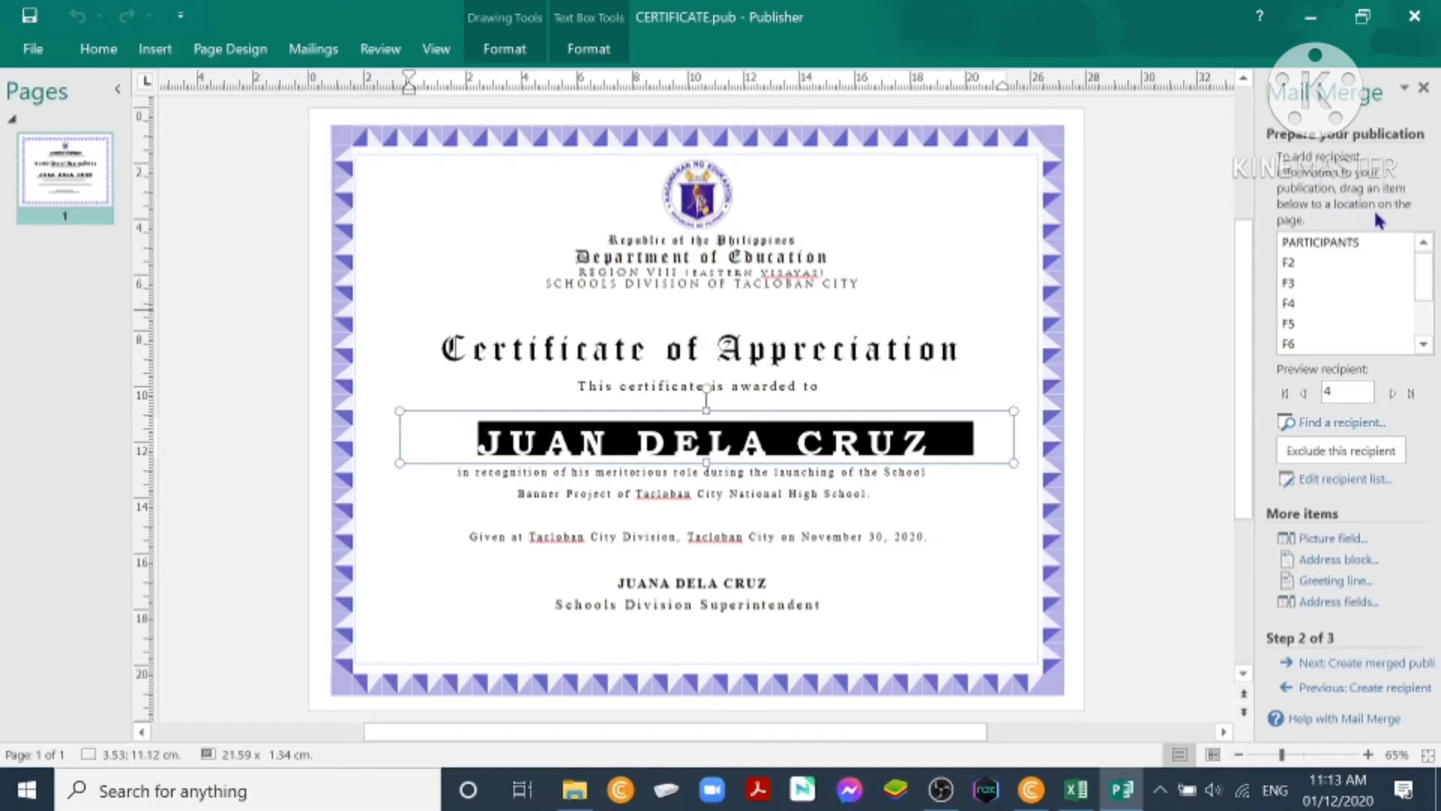
left_click(1348, 240)
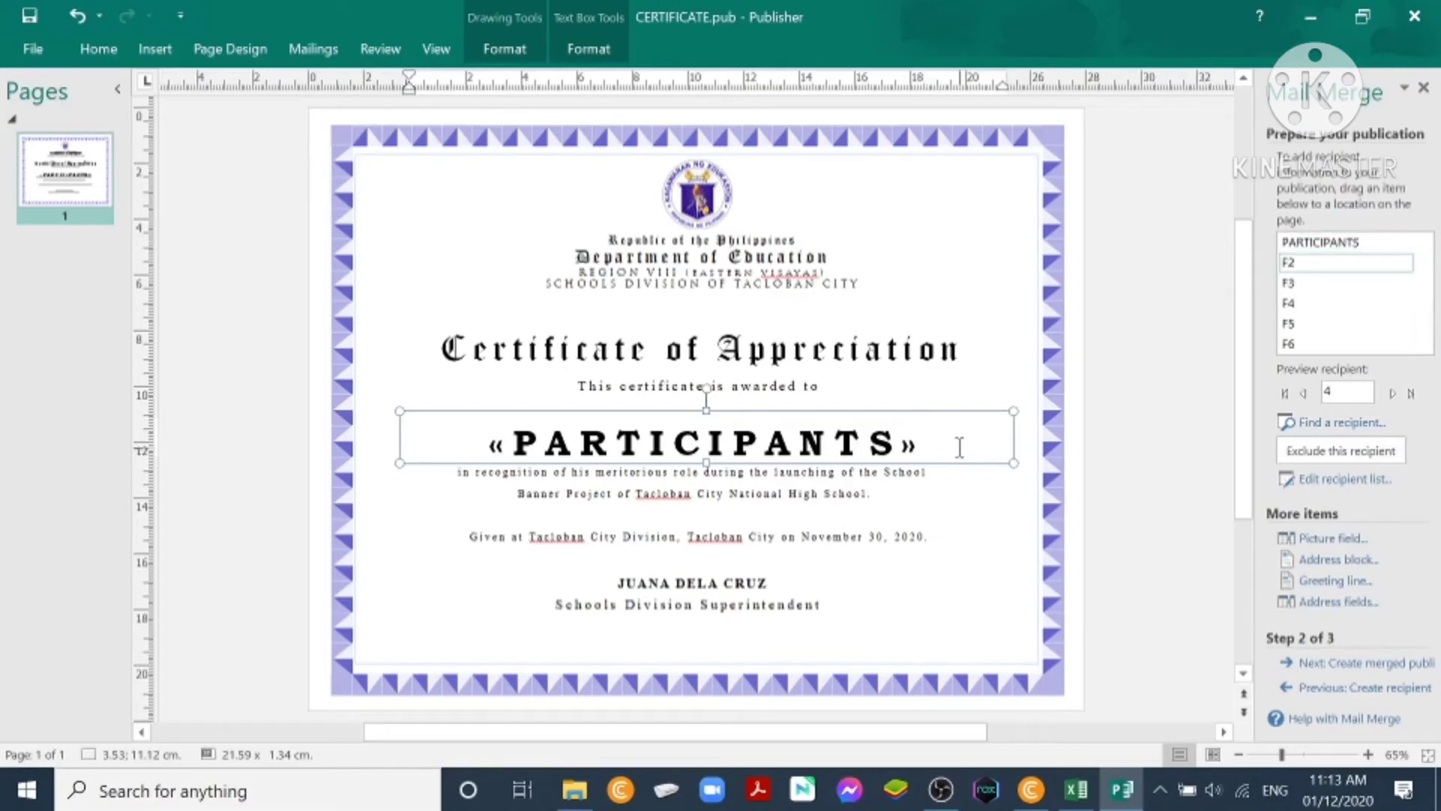
left_click(1308, 262)
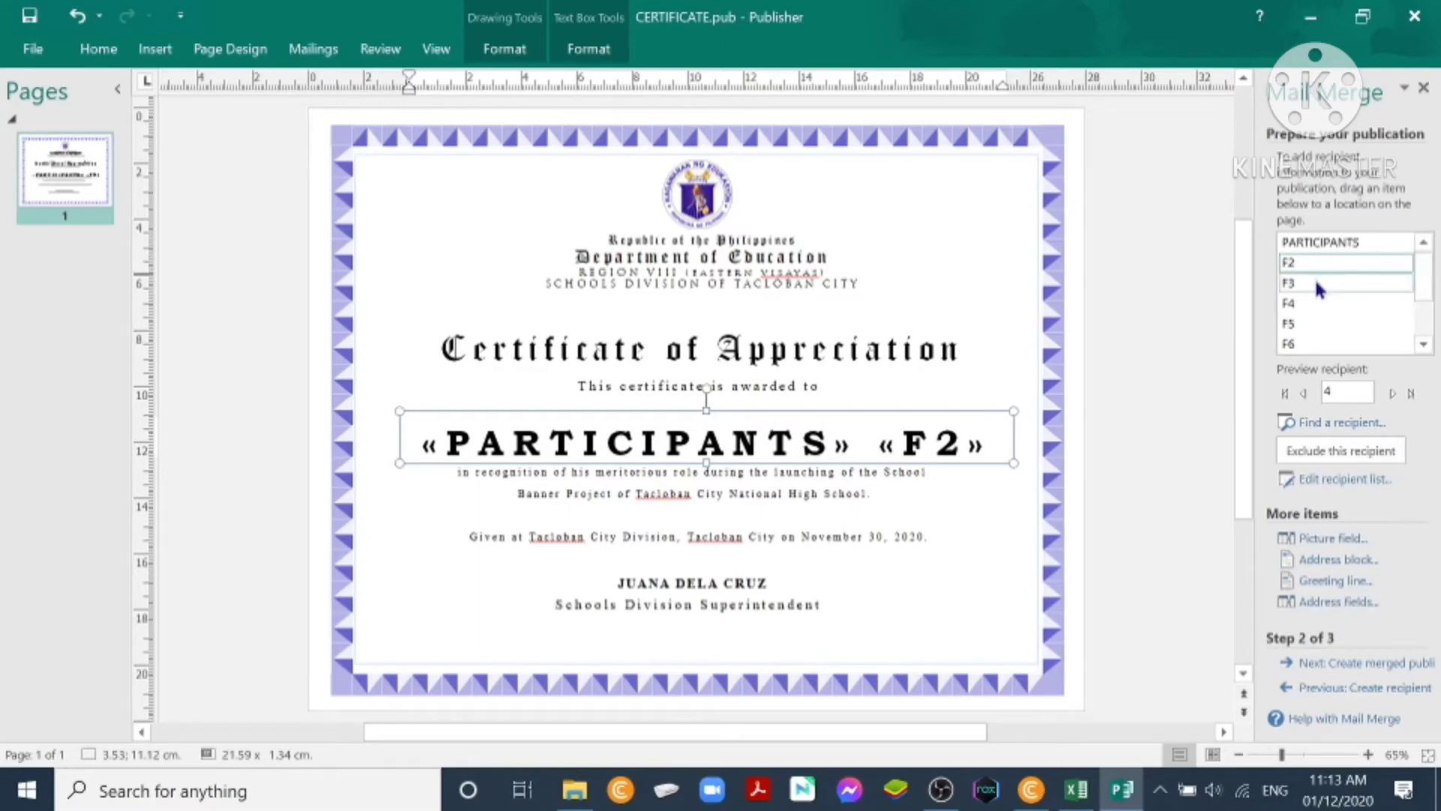
left_click(1315, 283)
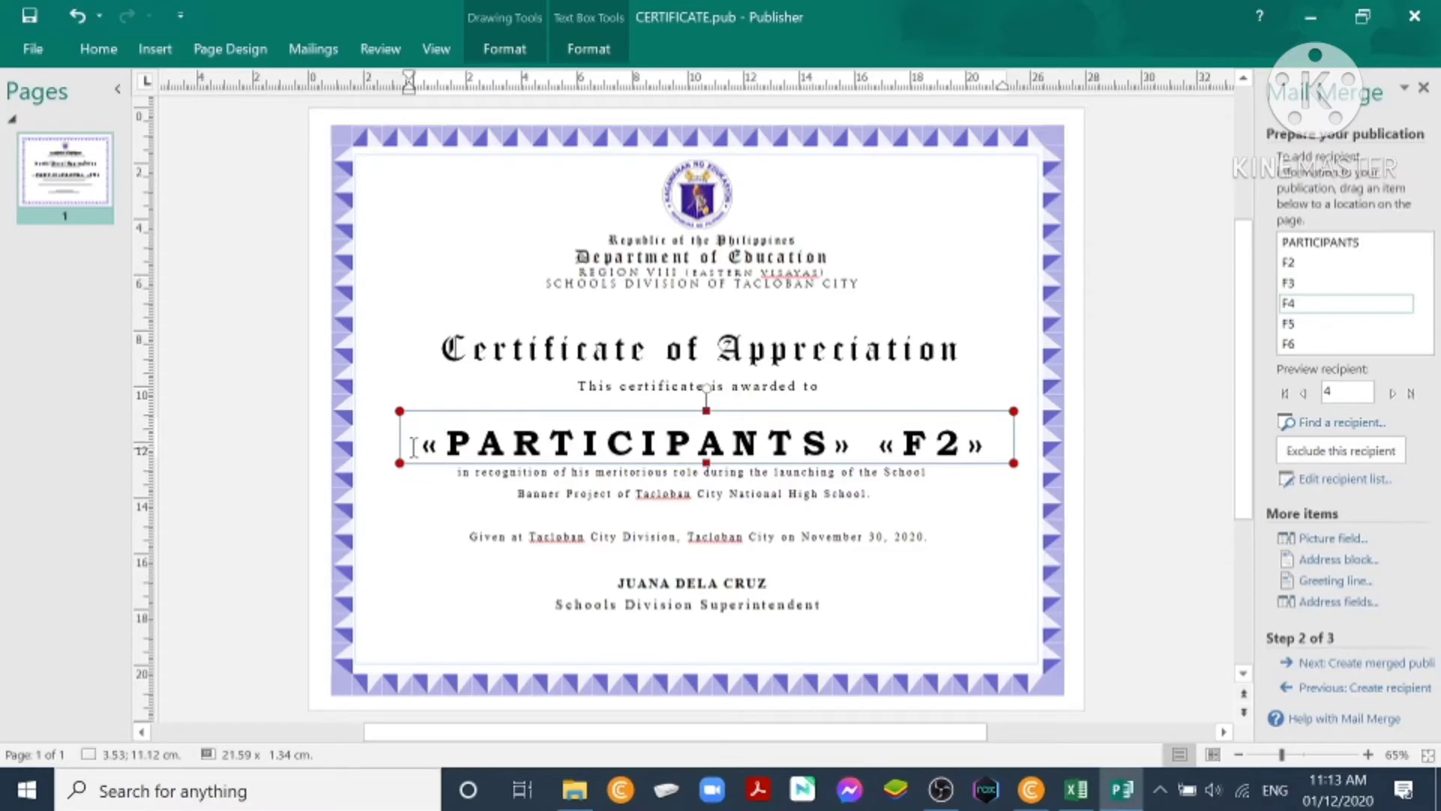
Step: Reduce the font size of the PARTICIPANTS, F2 and F3 merge field line to 26
left_click_drag(413, 448, 1025, 469)
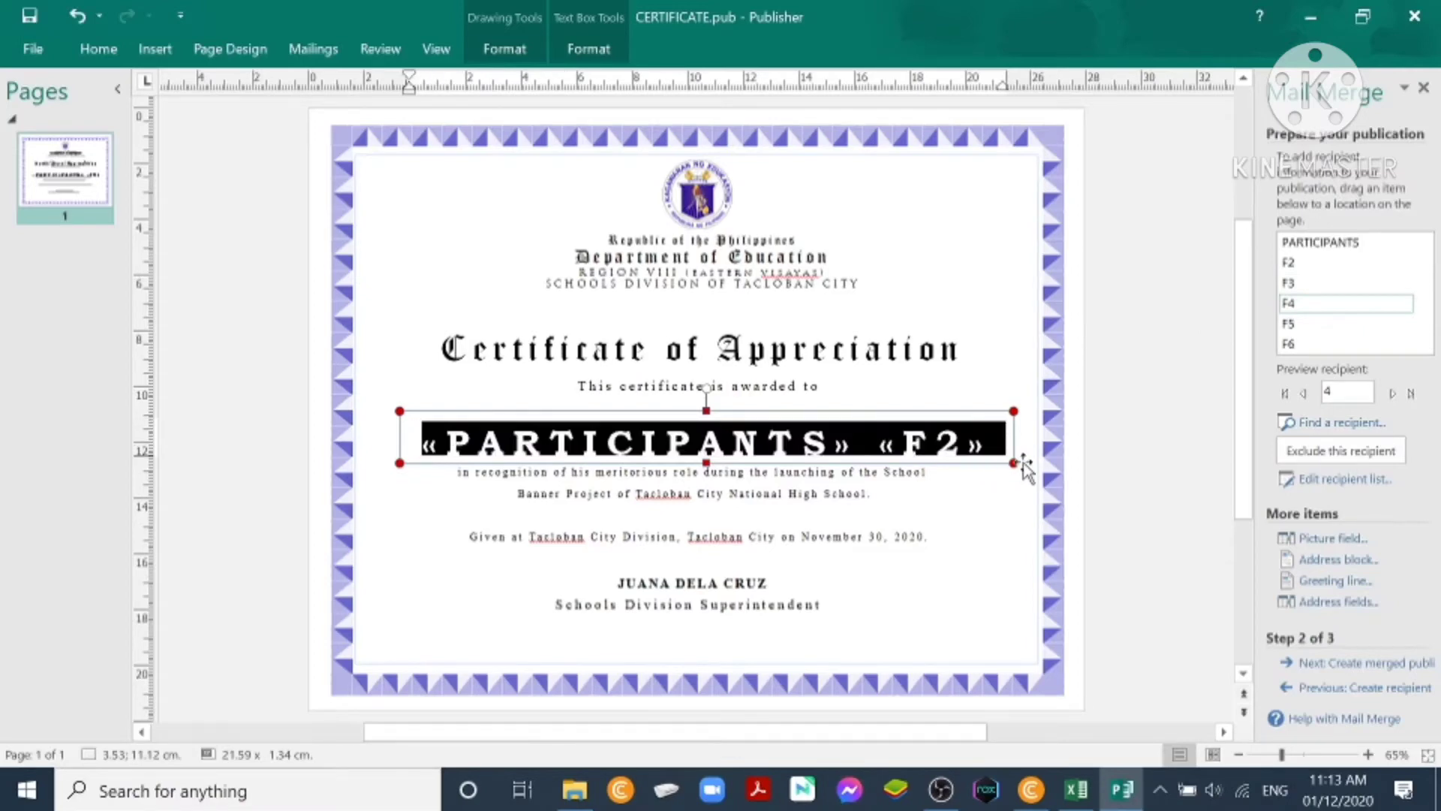
left_click(98, 49)
left_click(371, 86)
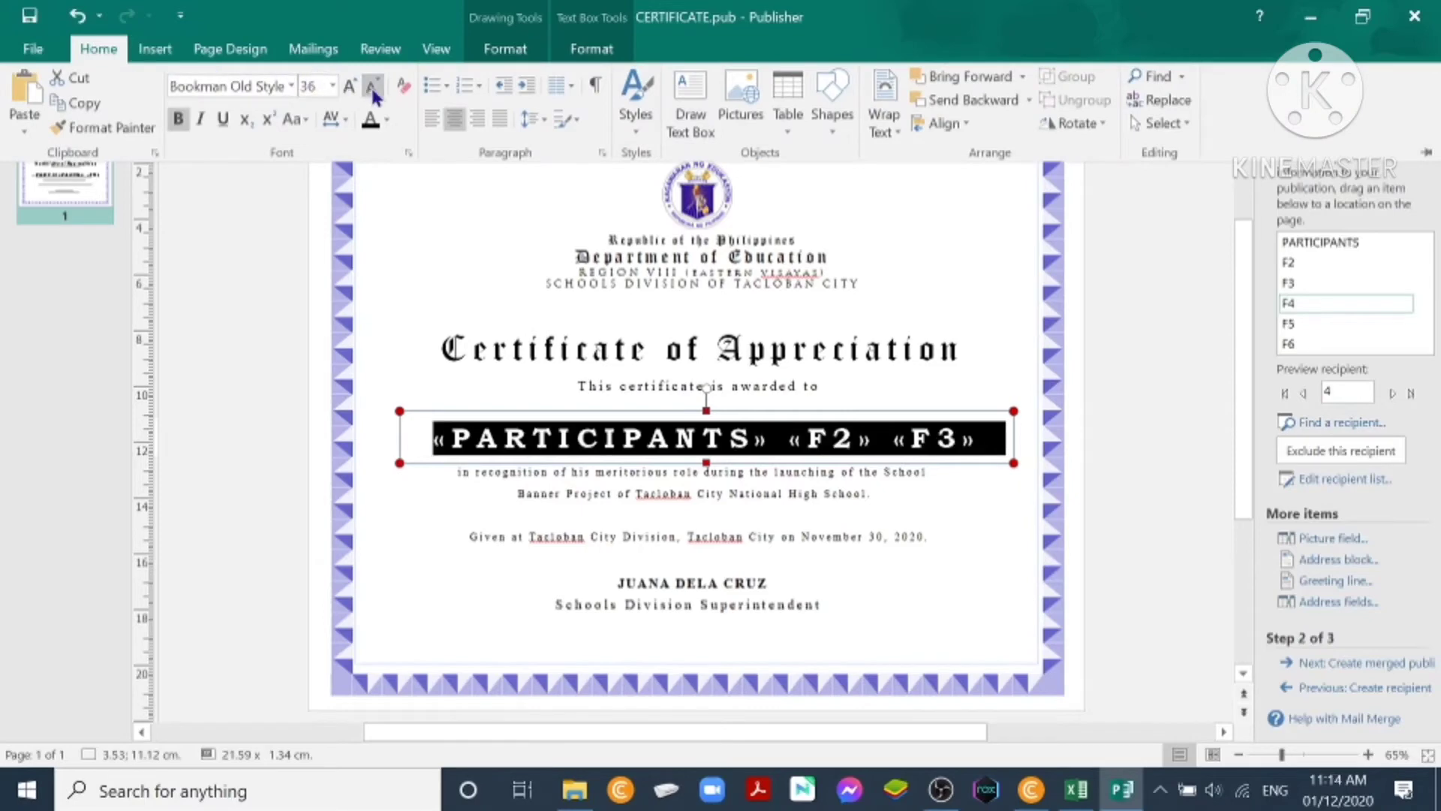
left_click(373, 90)
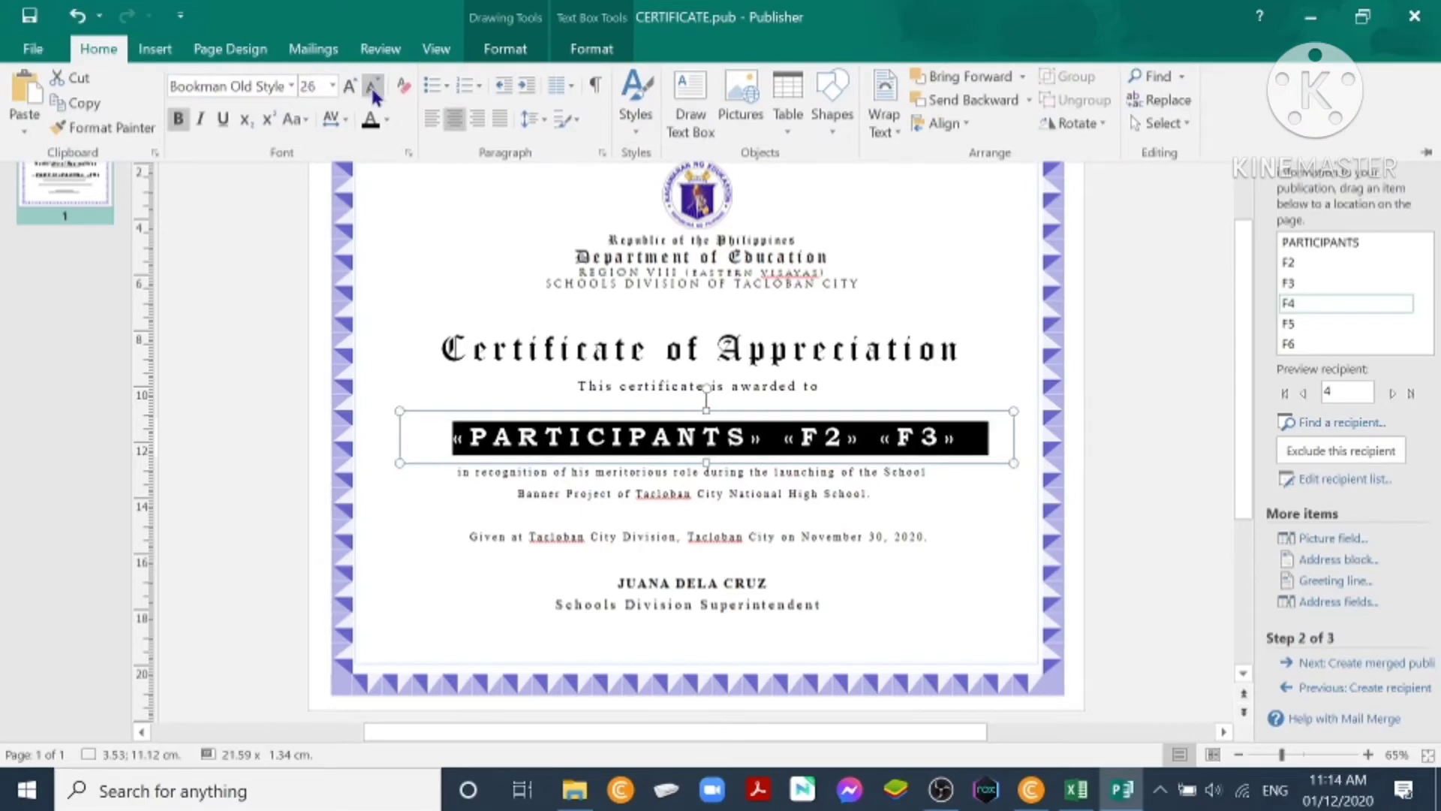
left_click(372, 90)
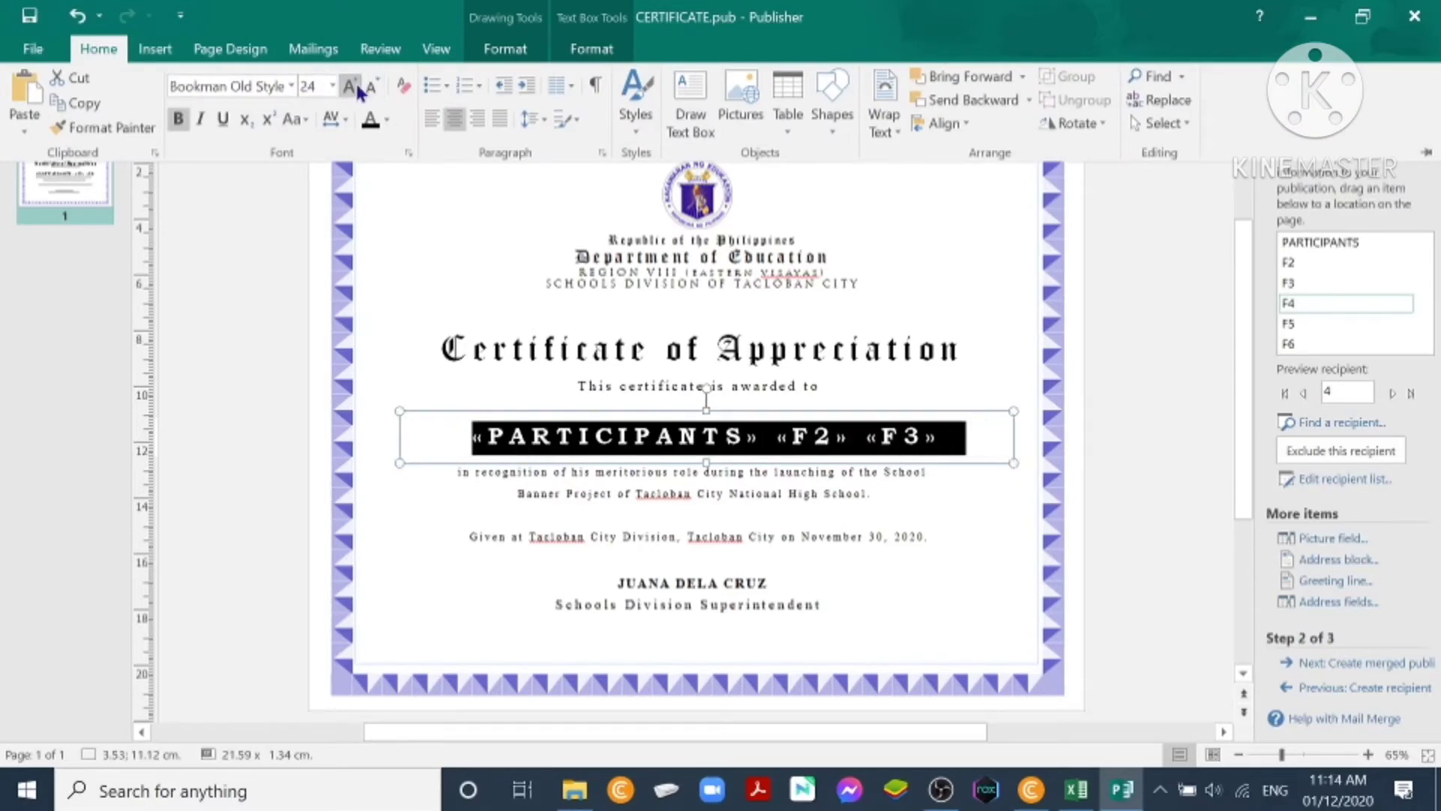
left_click(353, 87)
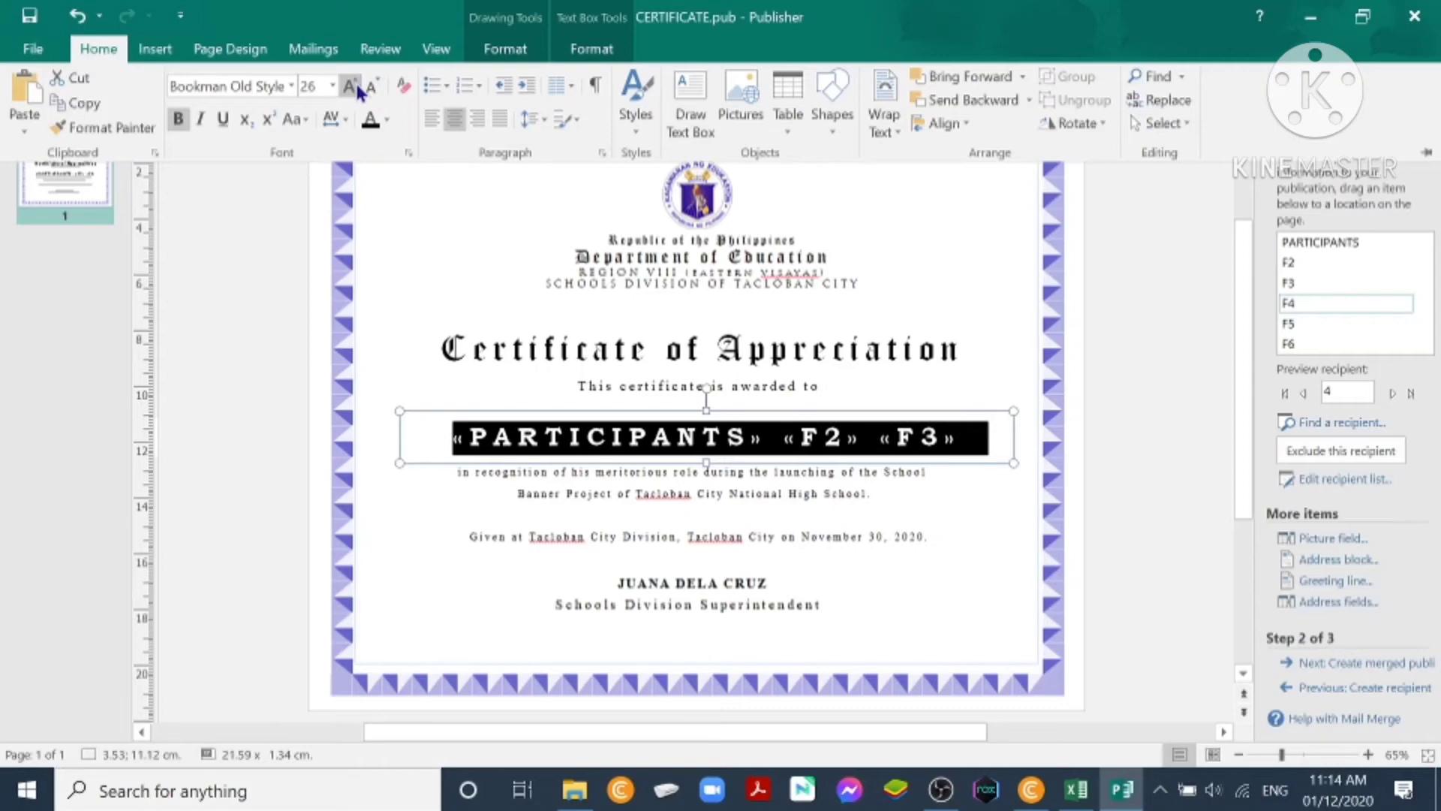
left_click(964, 437)
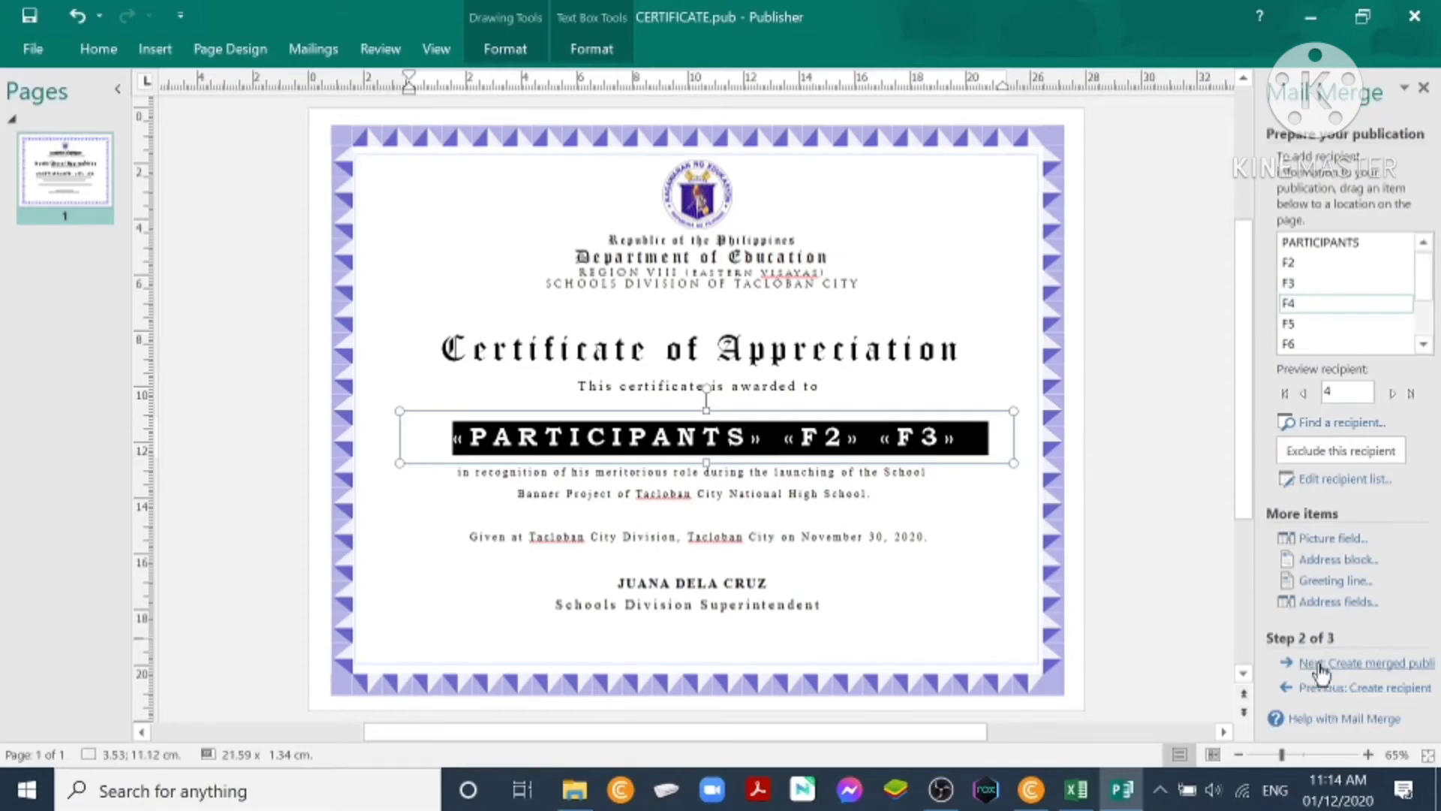
Step: Advance the mail merge to creating merged publications and preview the first five merged certificates
left_click(1321, 667)
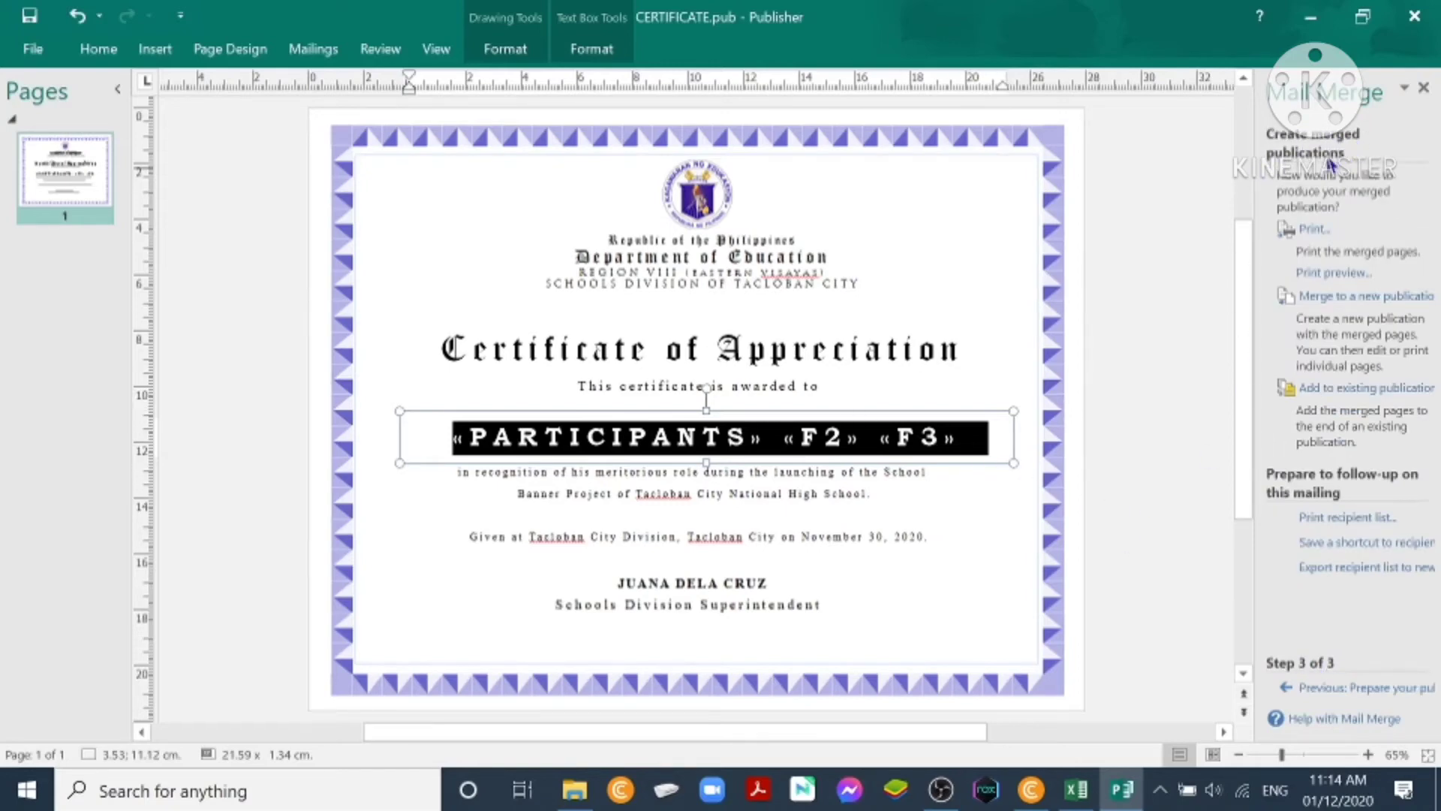
left_click(1334, 274)
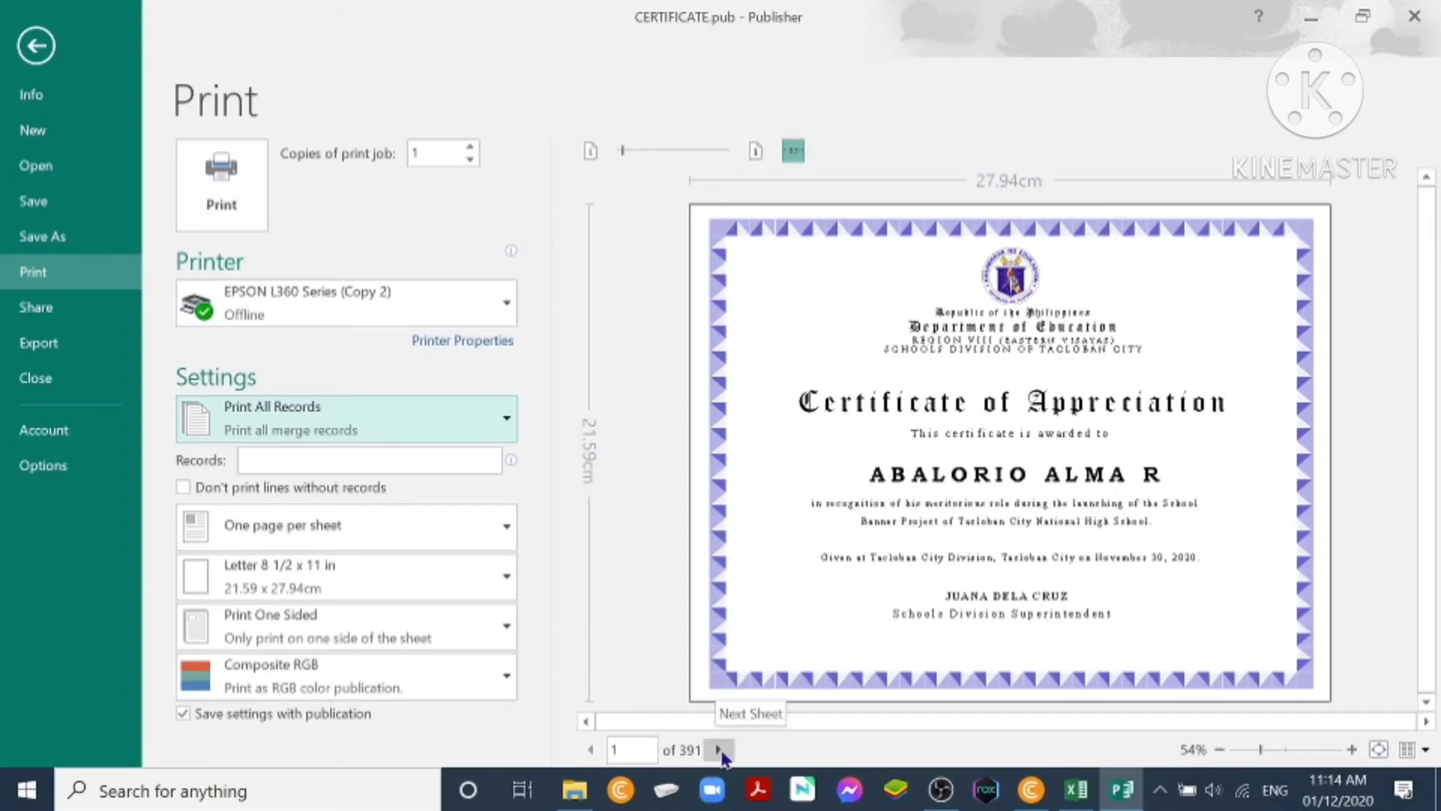
left_click(719, 750)
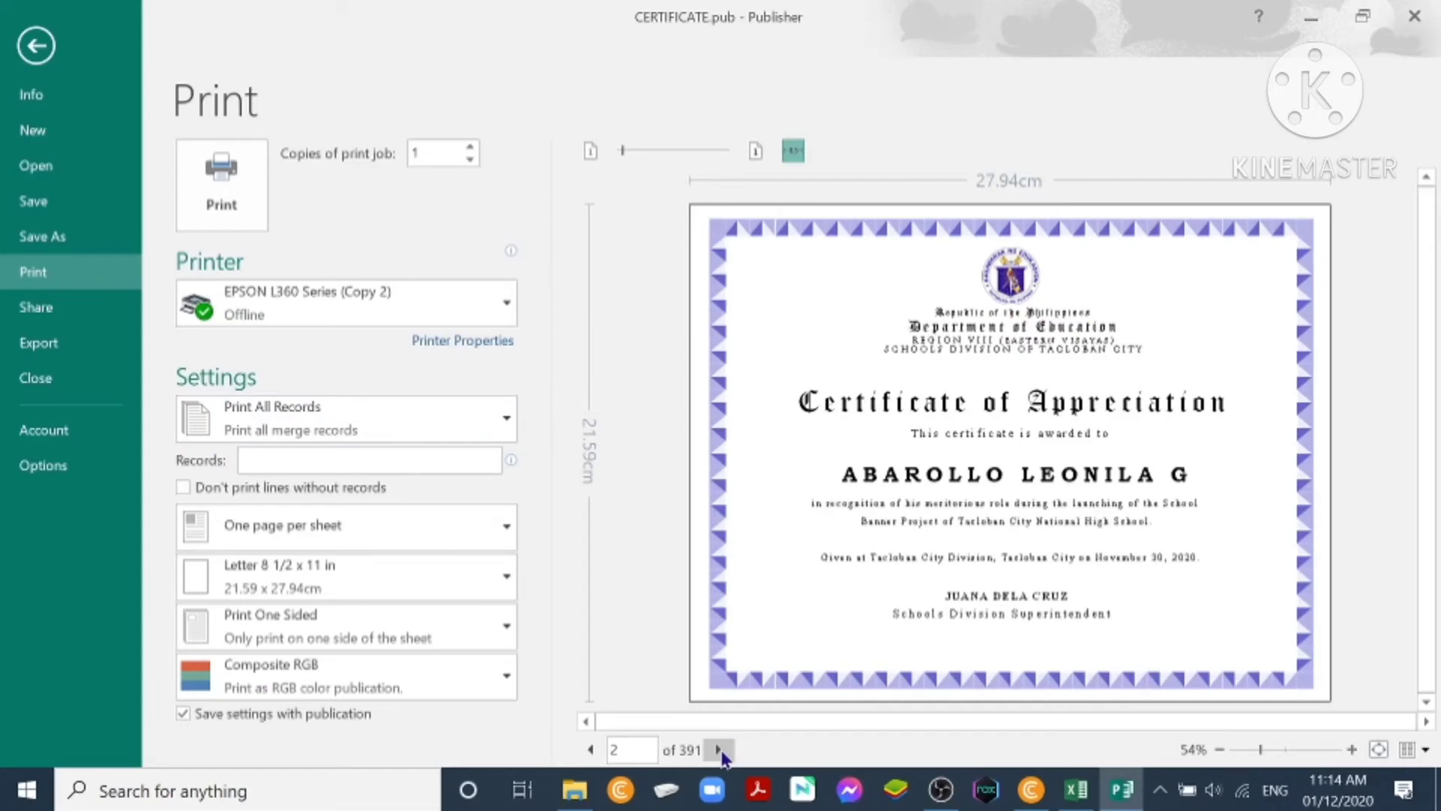
left_click(719, 750)
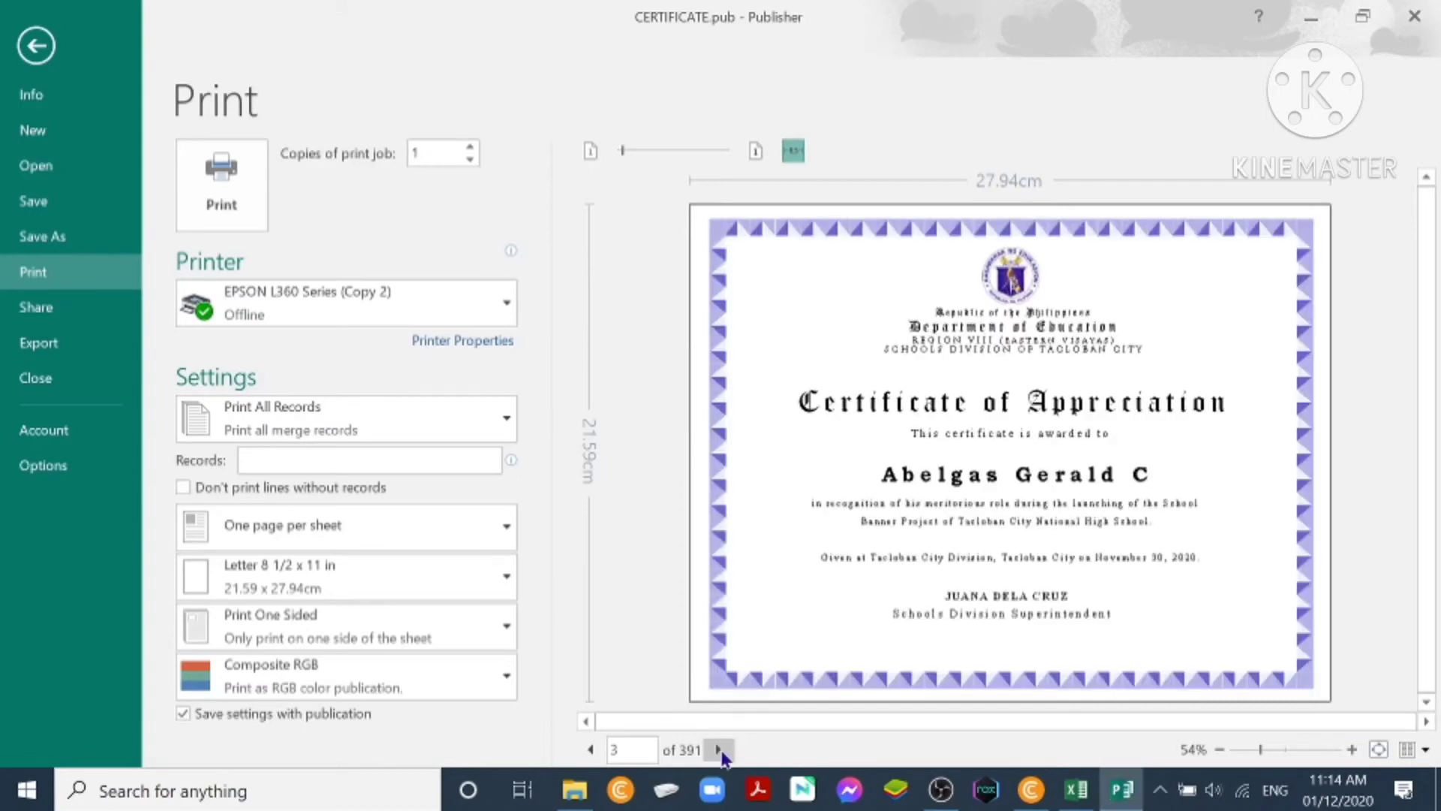
left_click(720, 749)
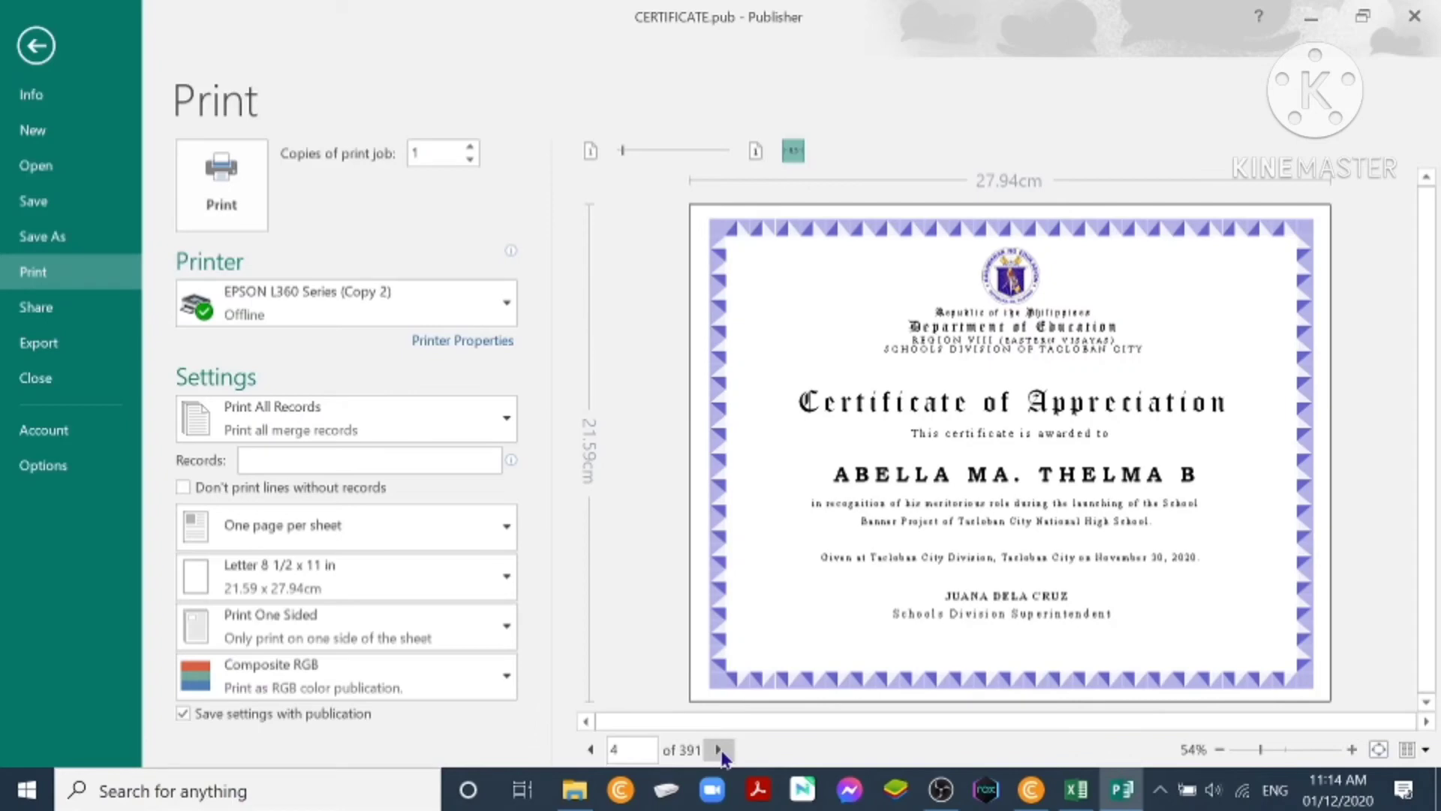
left_click(719, 749)
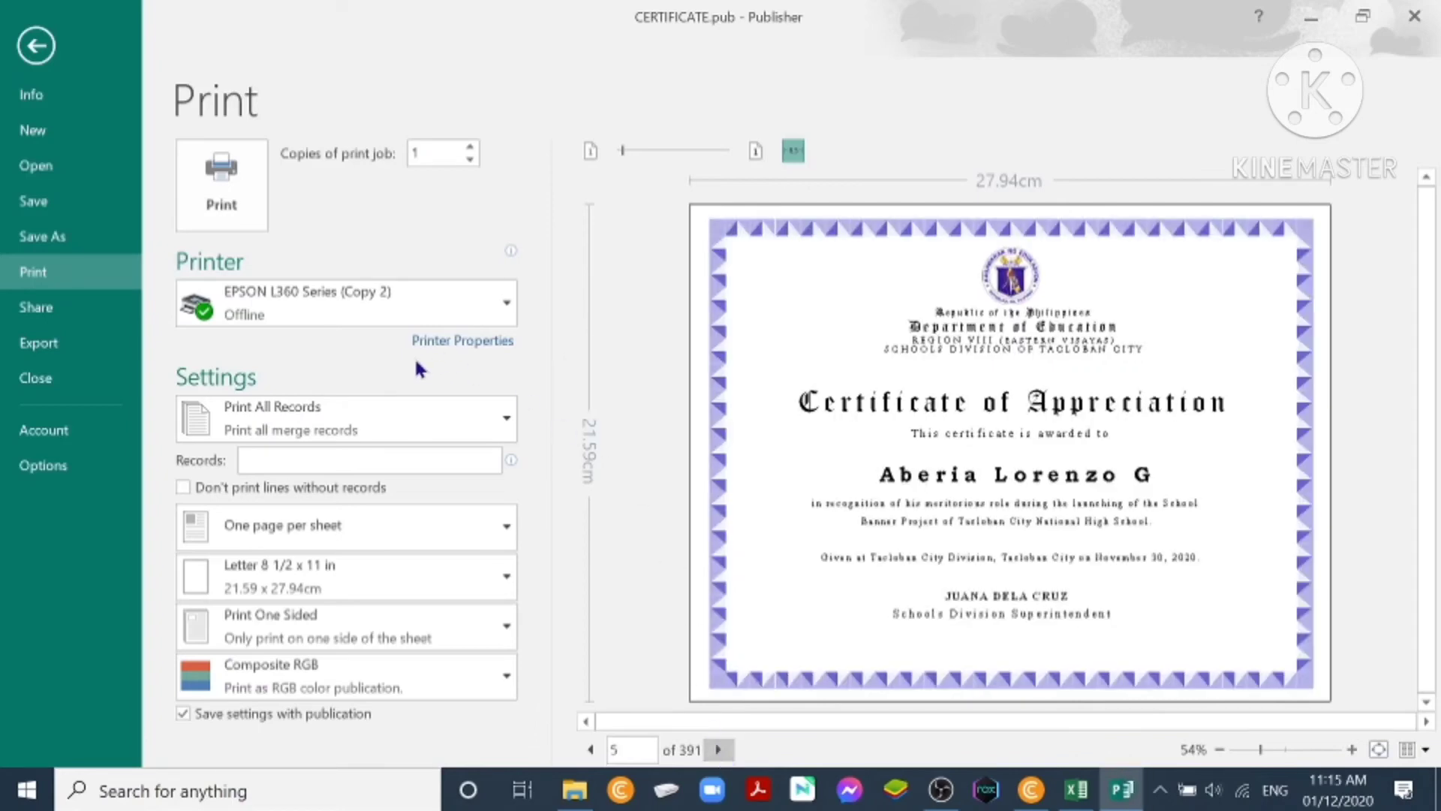
left_click(35, 46)
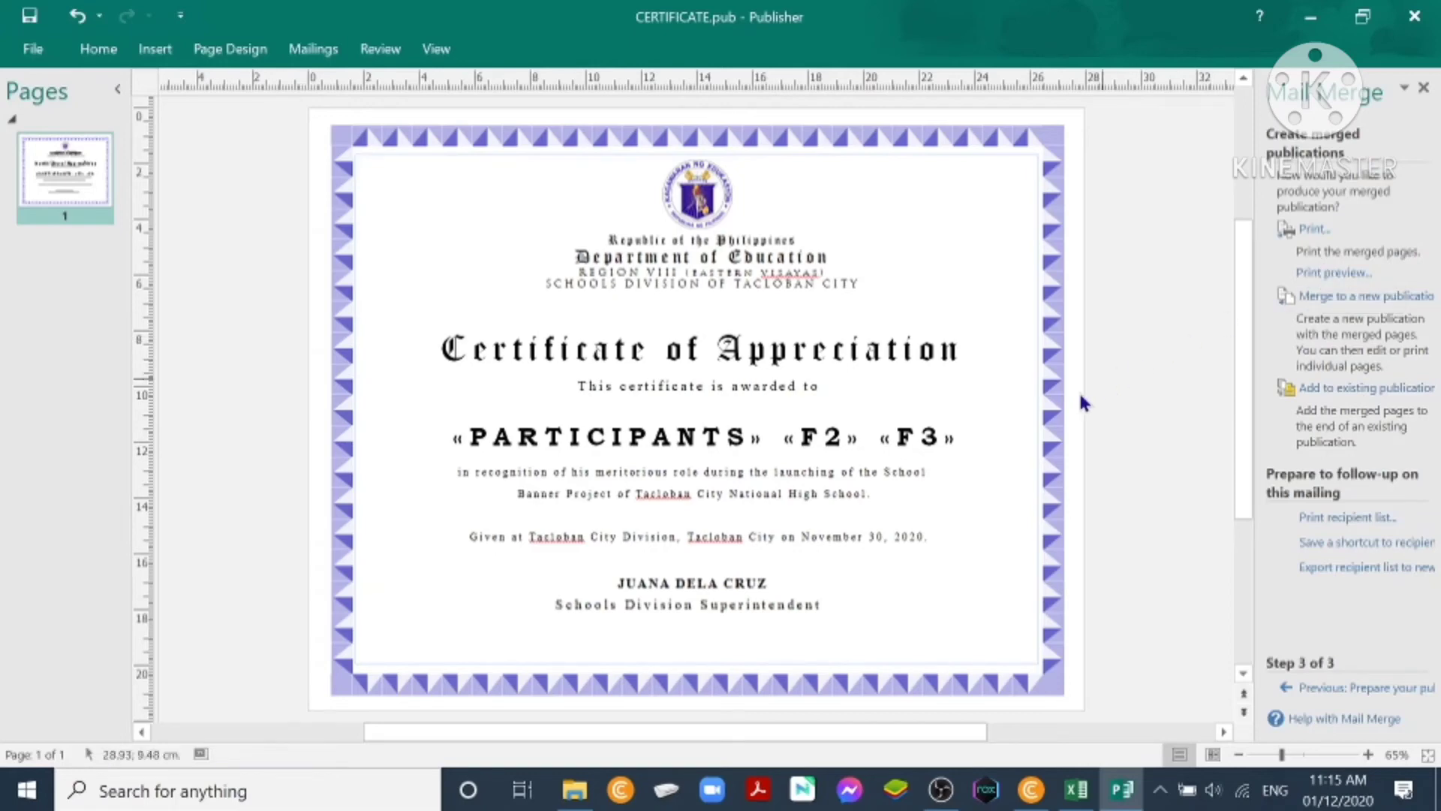
Step: Recheck the first certificate's print preview, and add a comma after the PARTICIPANTS field and a period after the F3 field
left_click(766, 436)
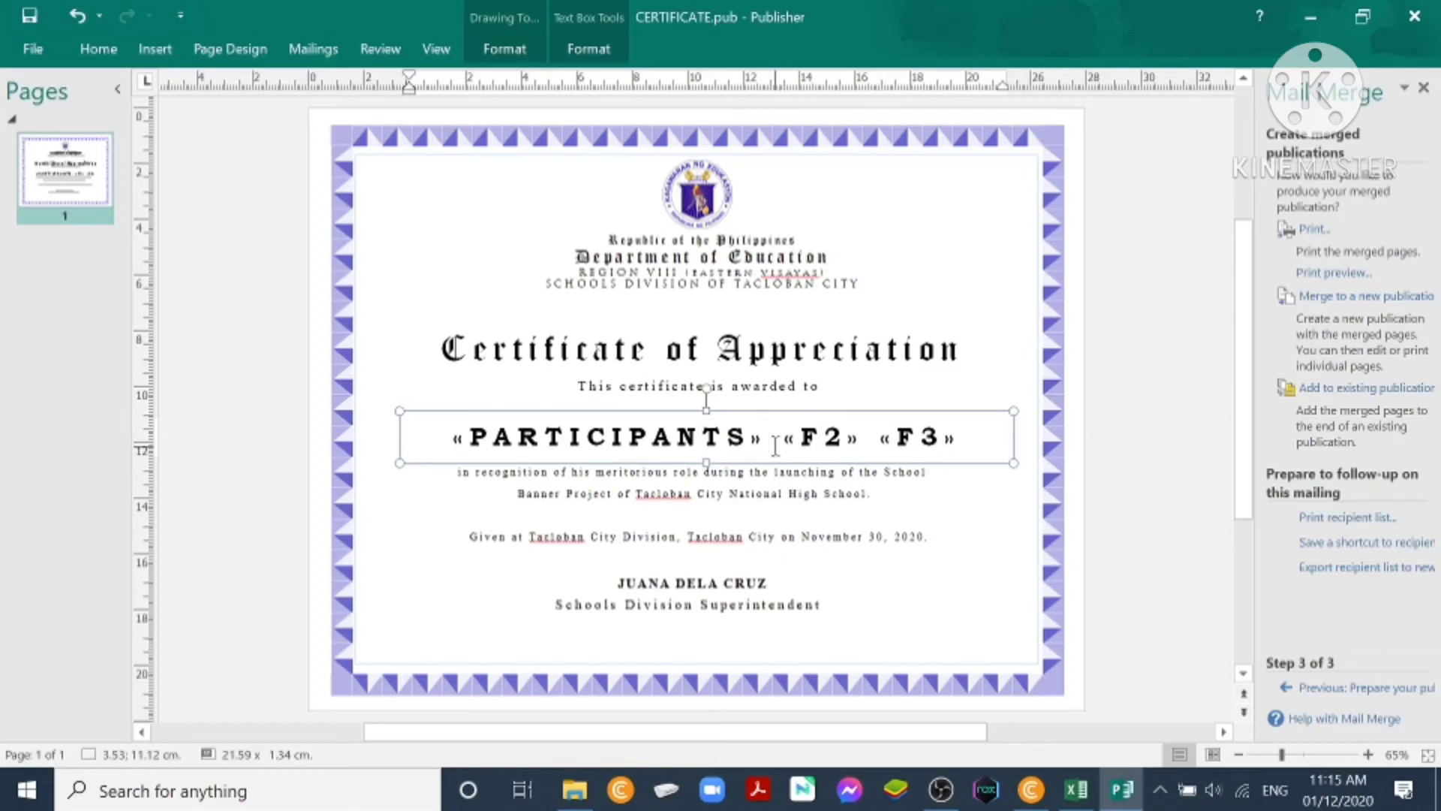
left_click(1326, 278)
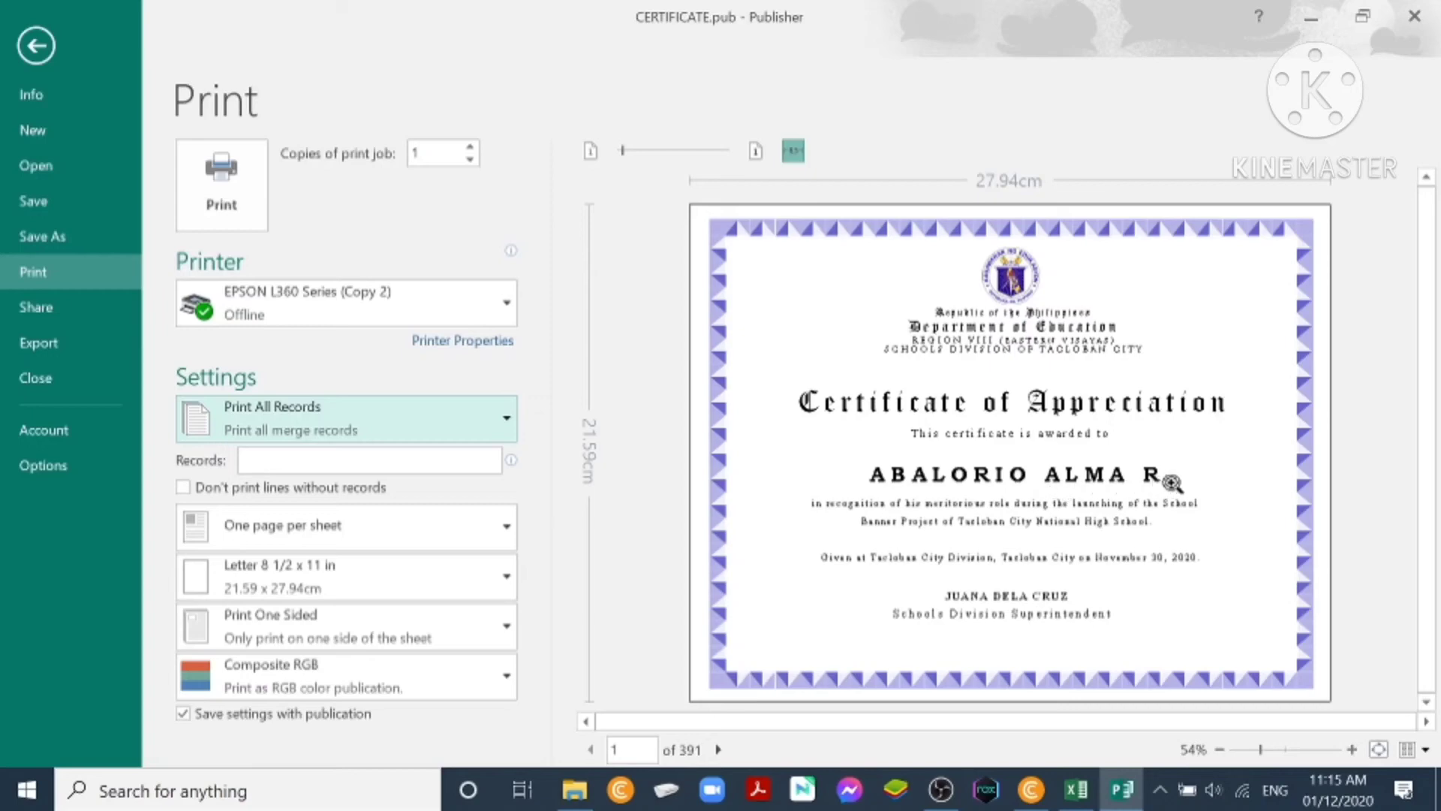
left_click(30, 49)
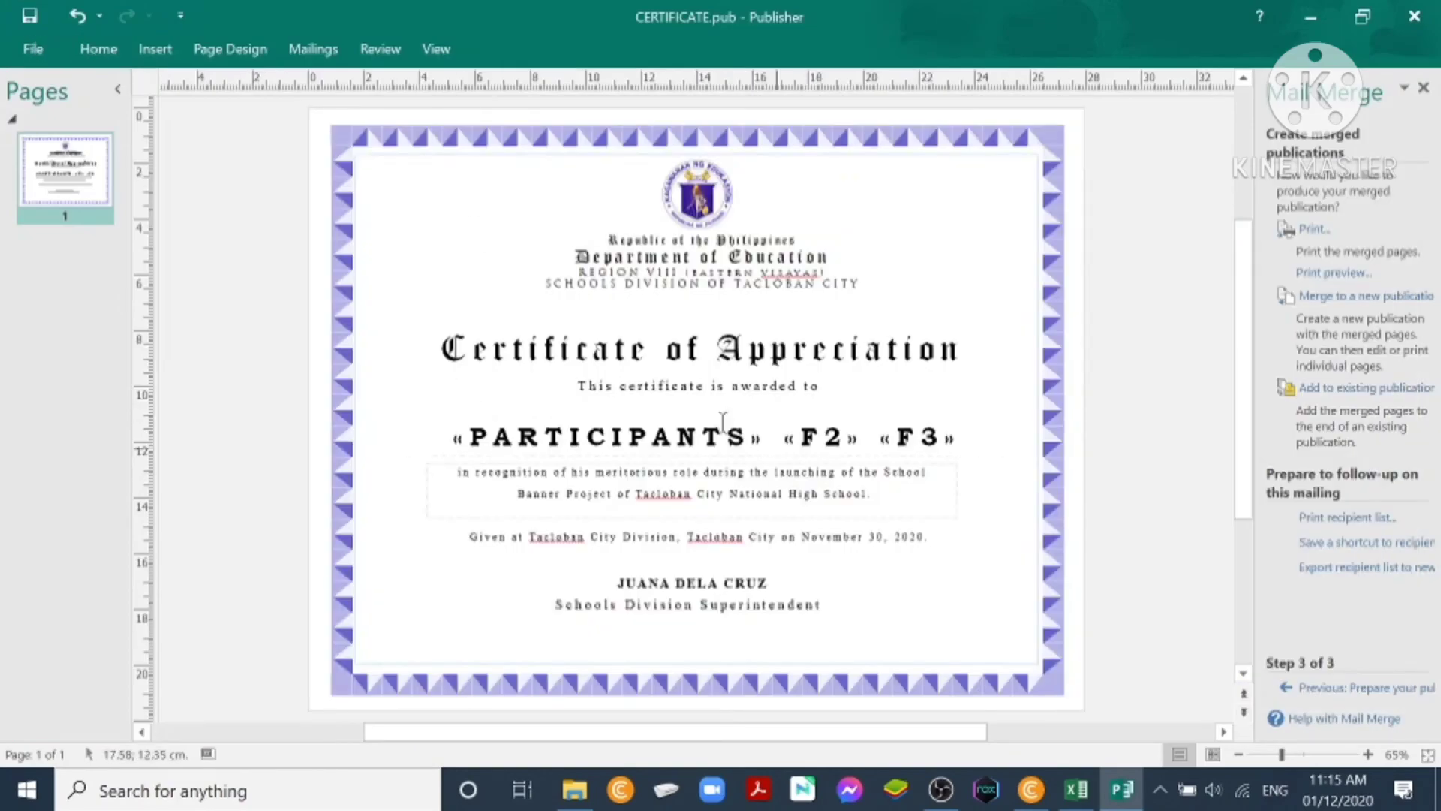
left_click(760, 440)
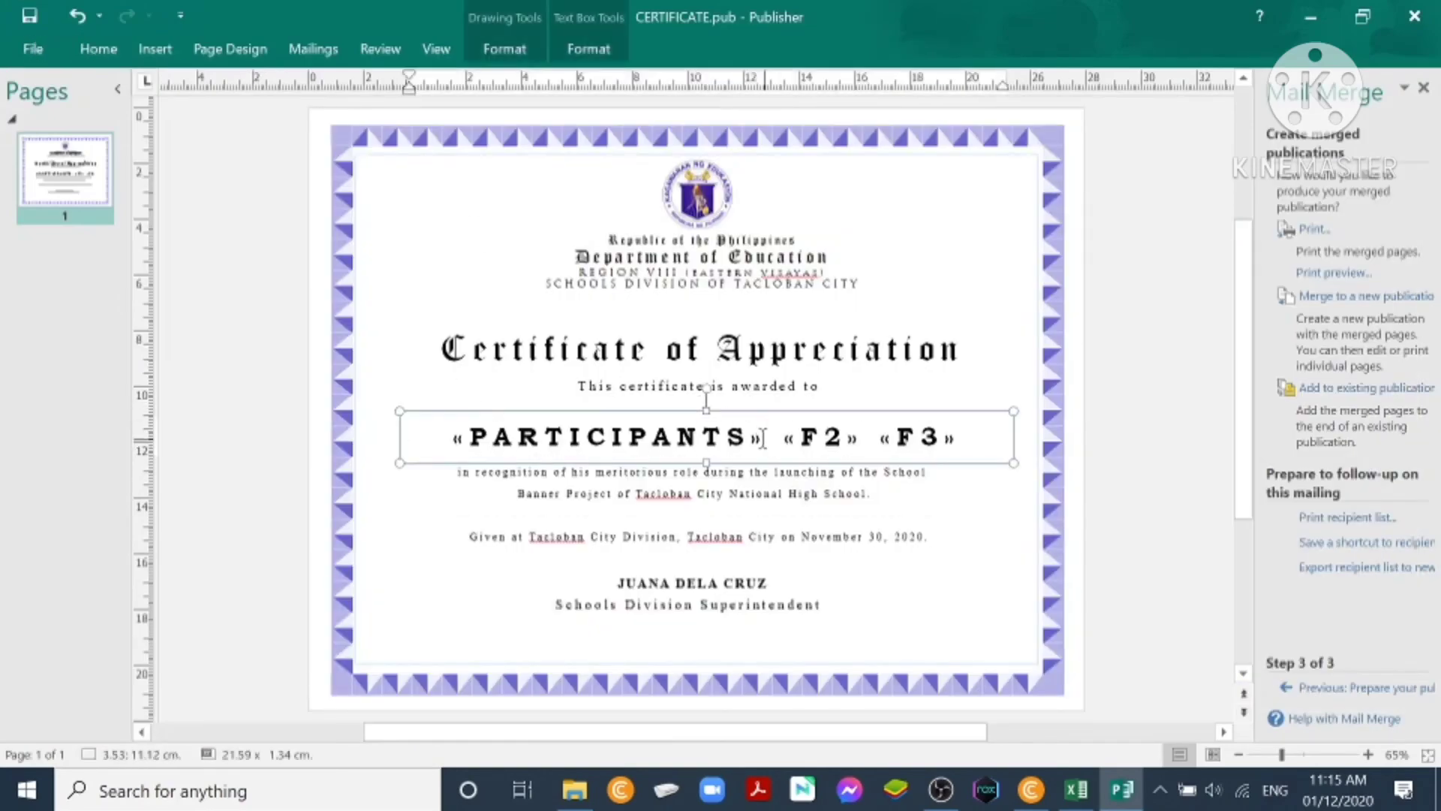
type(",")
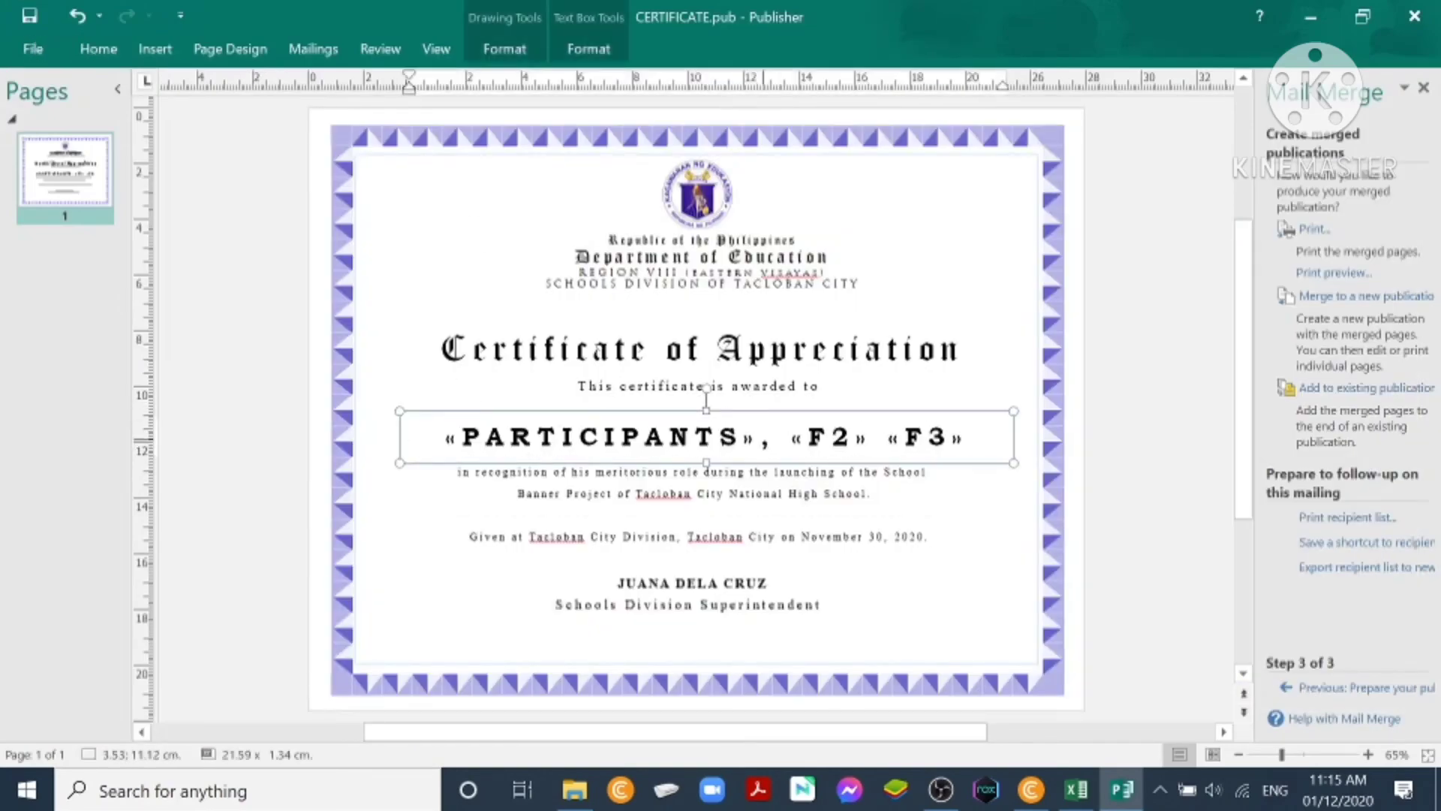
left_click(968, 438)
type(".")
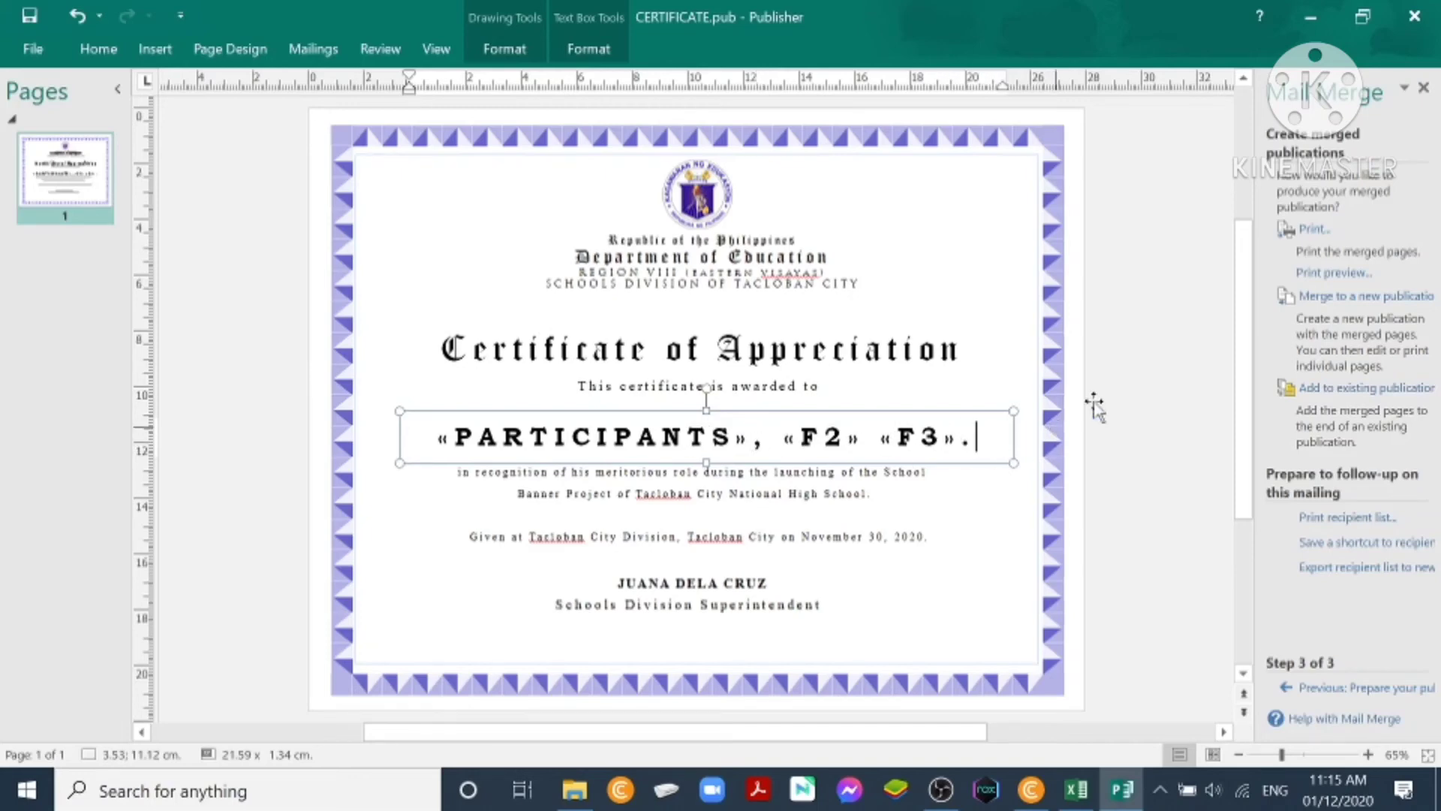
Step: Preview the punctuated names on the first two certificates and merge all the records into a new publication
left_click(1340, 272)
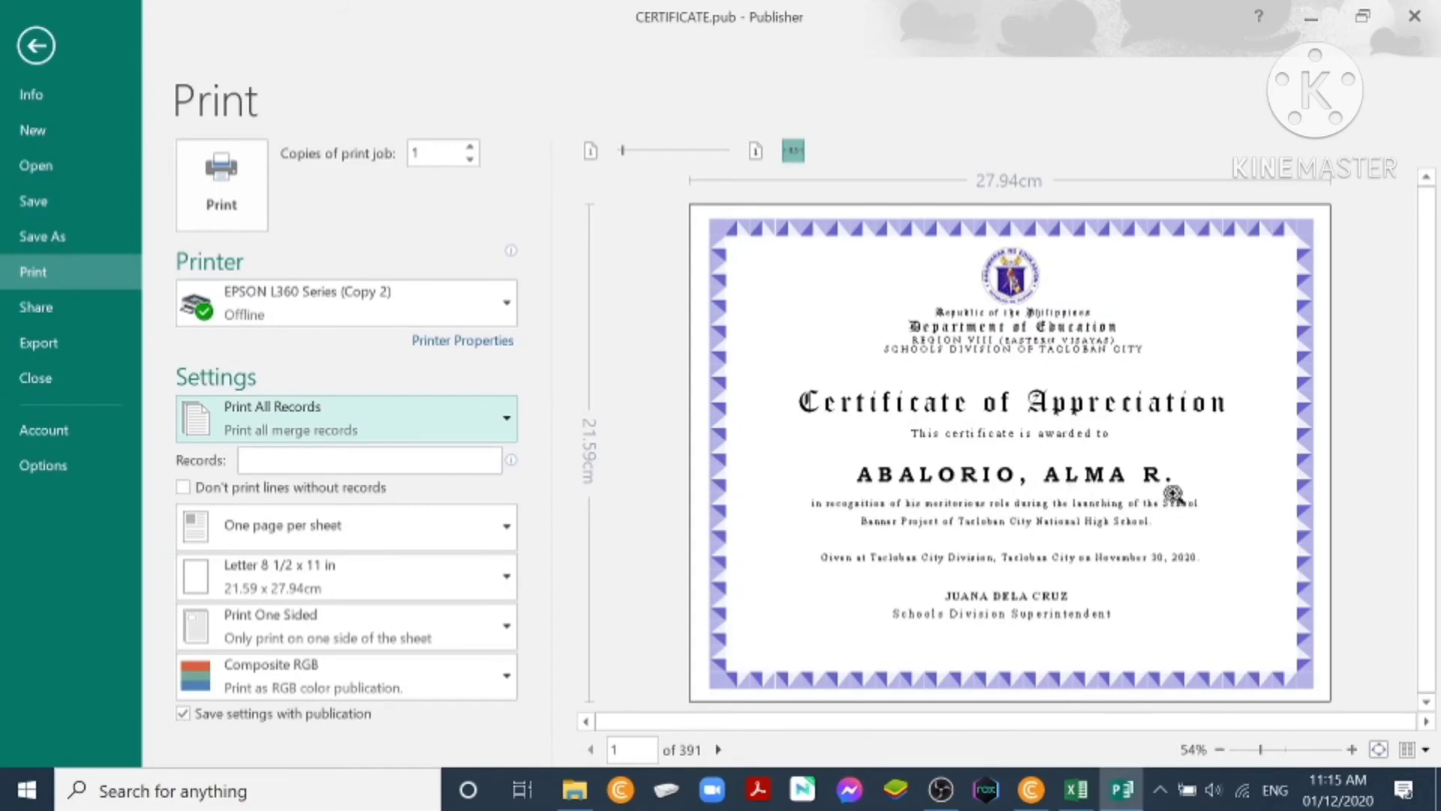
left_click(719, 750)
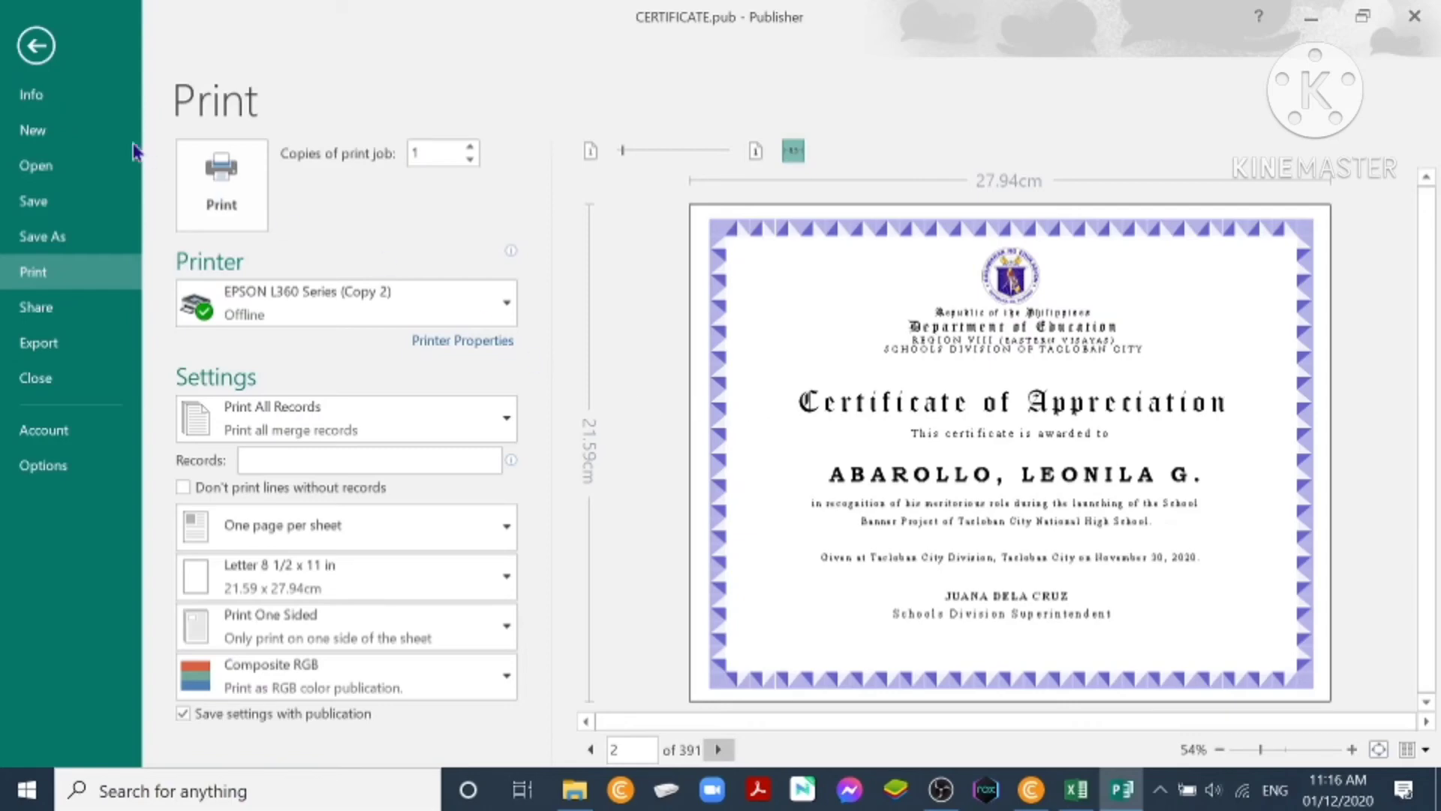
left_click(36, 45)
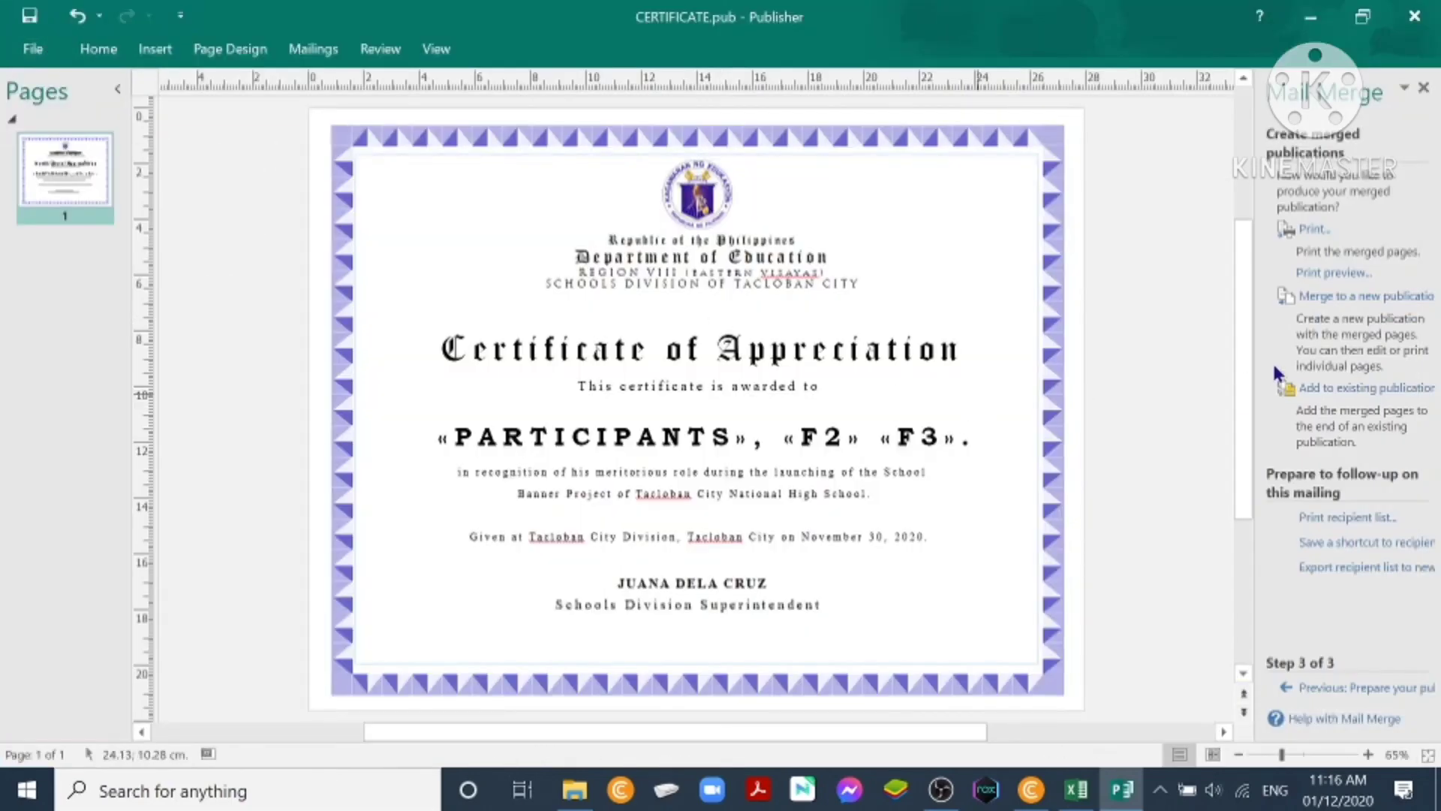
left_click(1324, 301)
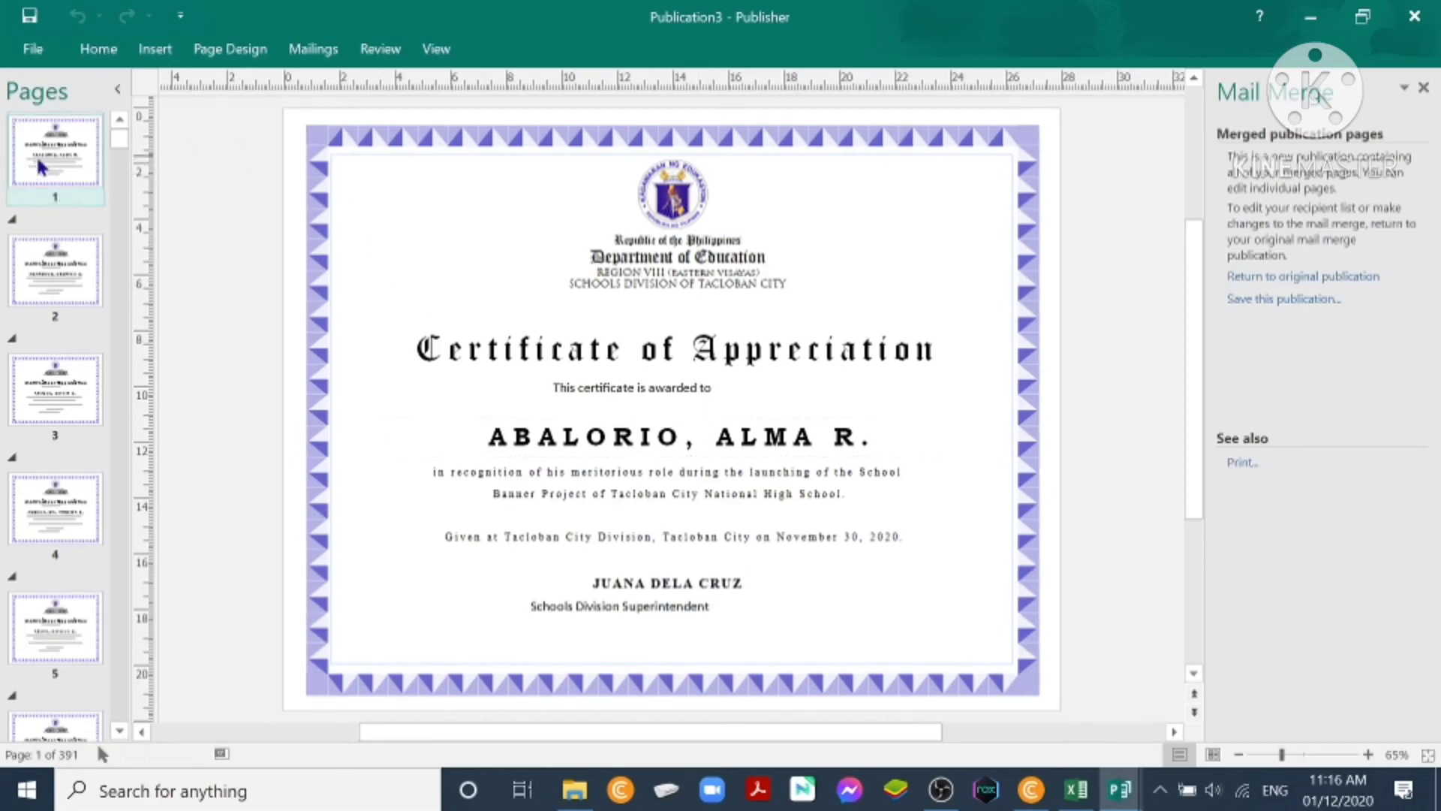
Step: Examine the merged certificates on pages 1 to 6 and on the last page, 391
left_click(57, 278)
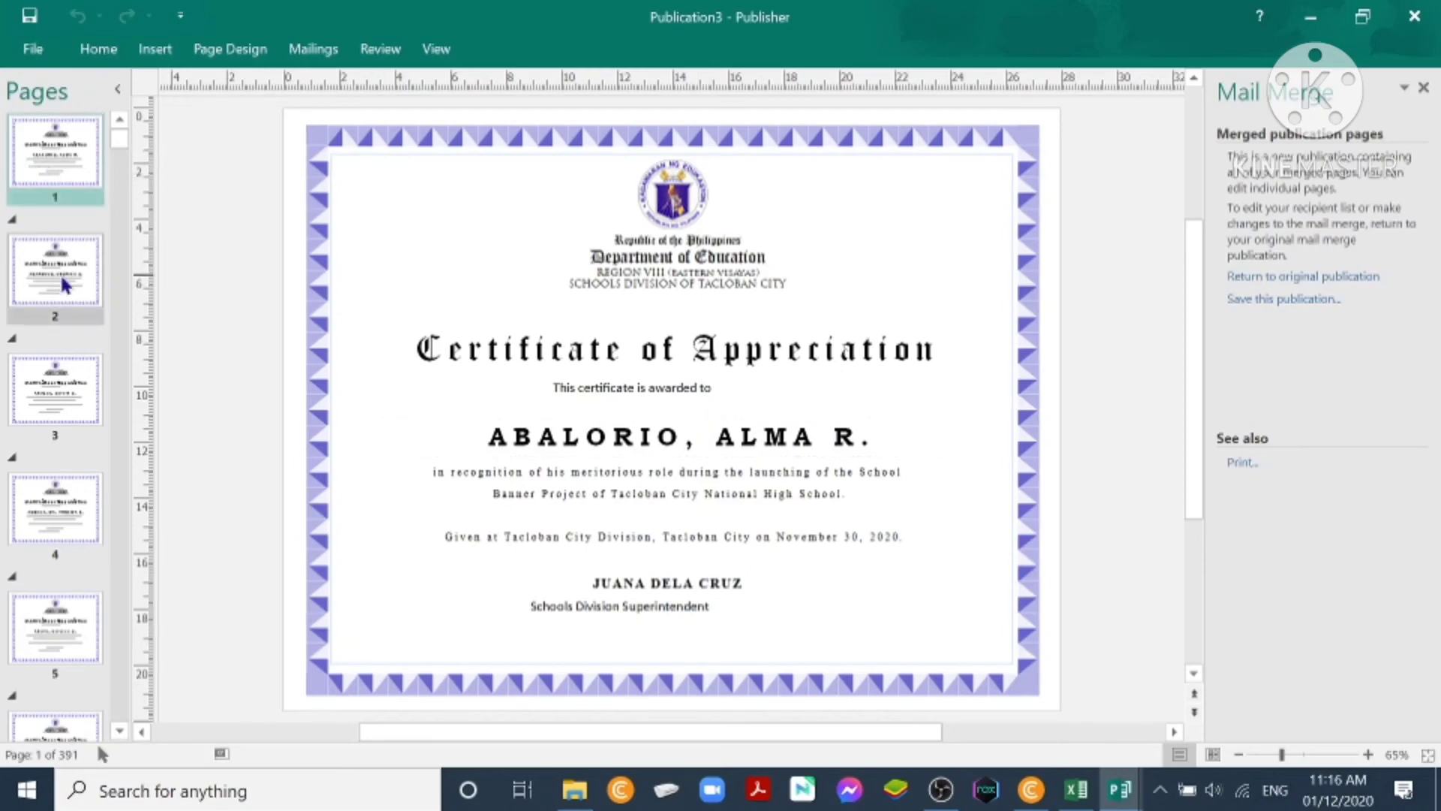
left_click(63, 172)
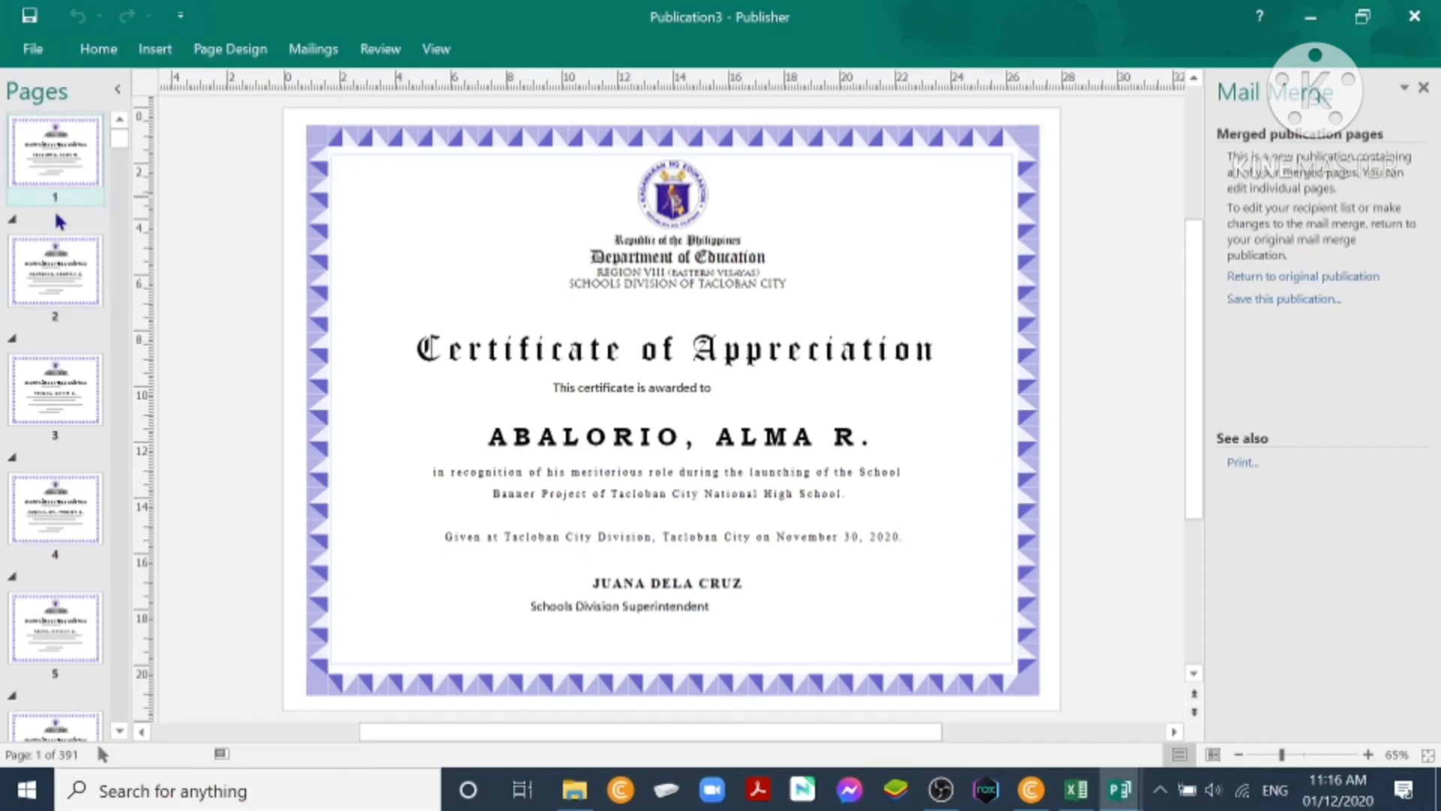
left_click(50, 278)
left_click(52, 379)
left_click(65, 503)
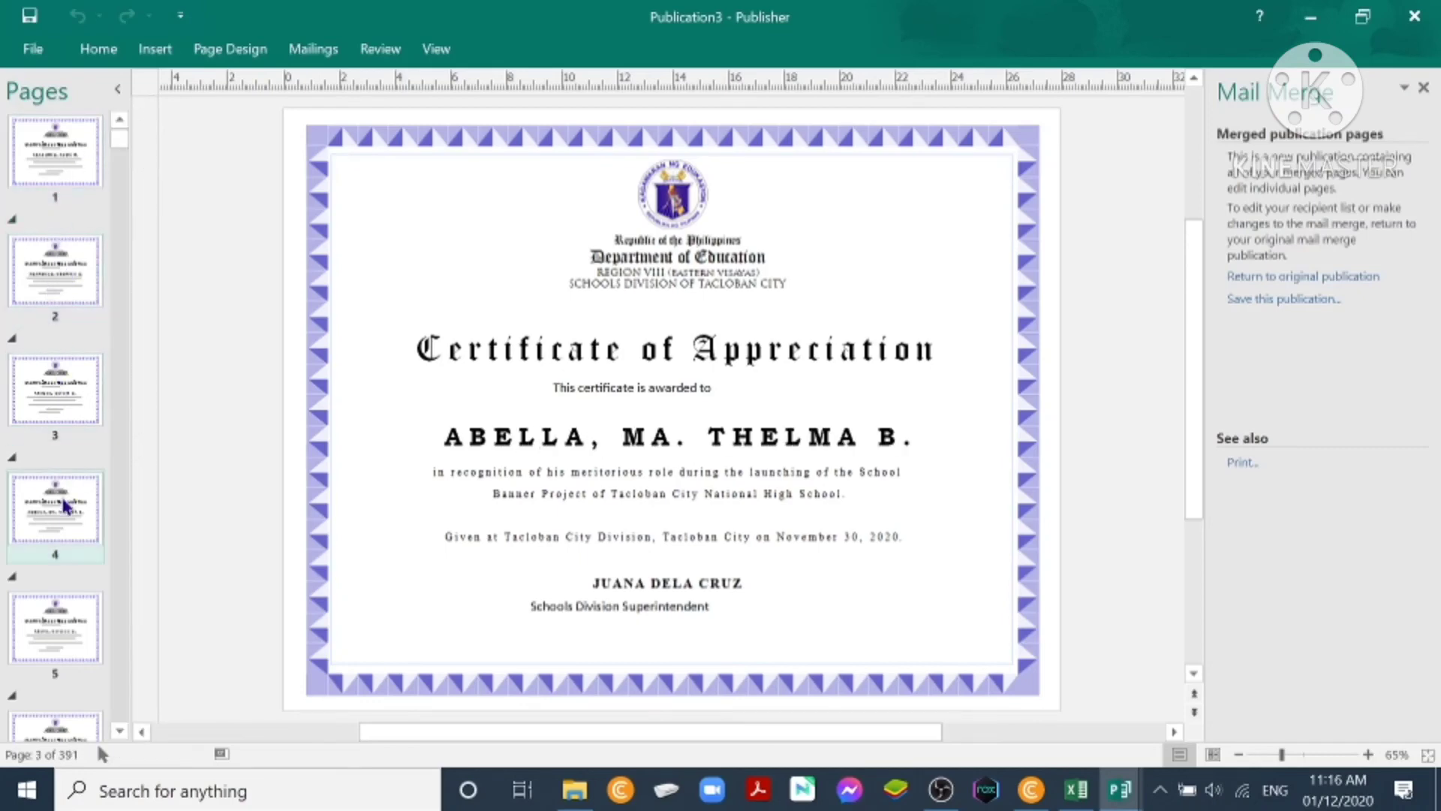
left_click(57, 626)
left_click(55, 722)
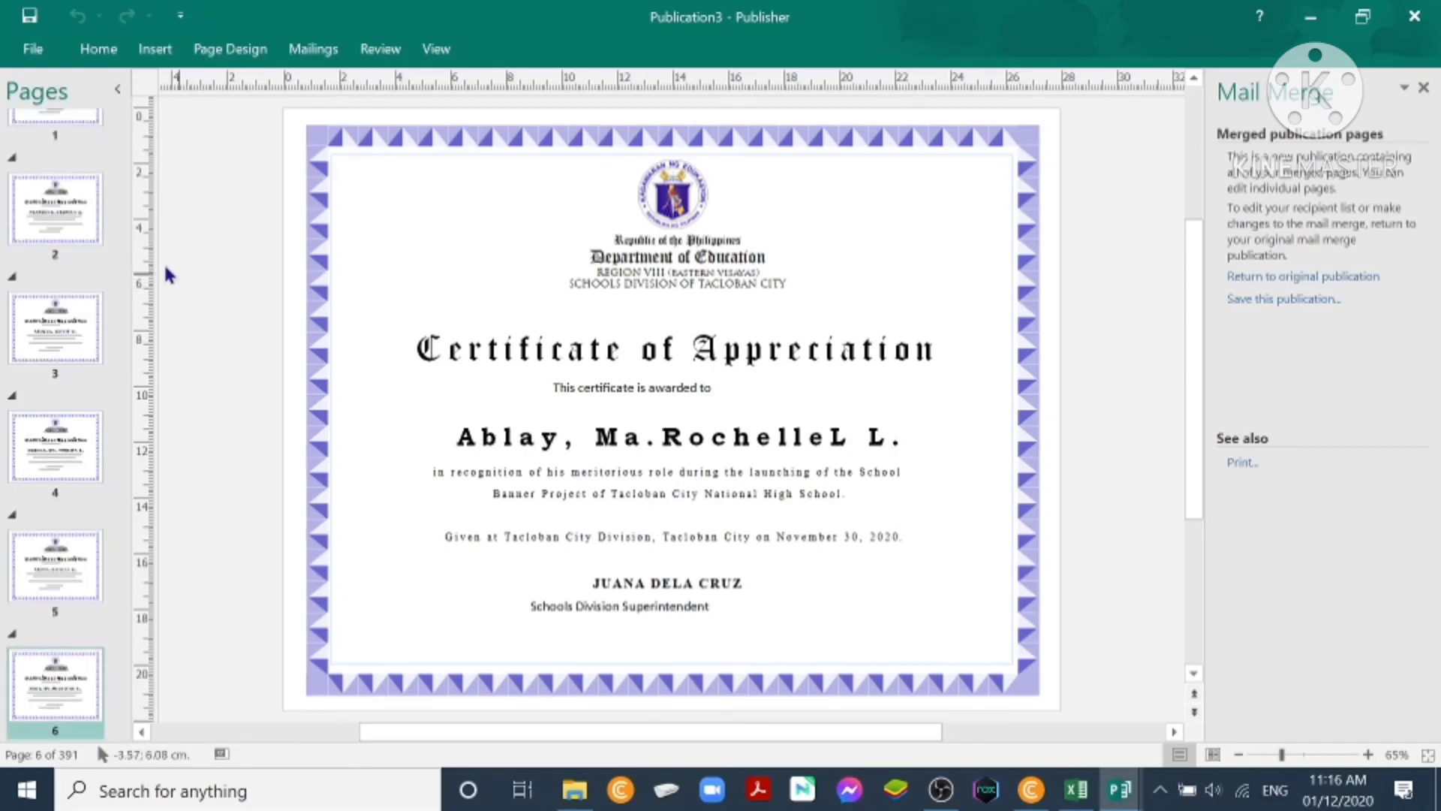
left_click_drag(119, 139, 120, 716)
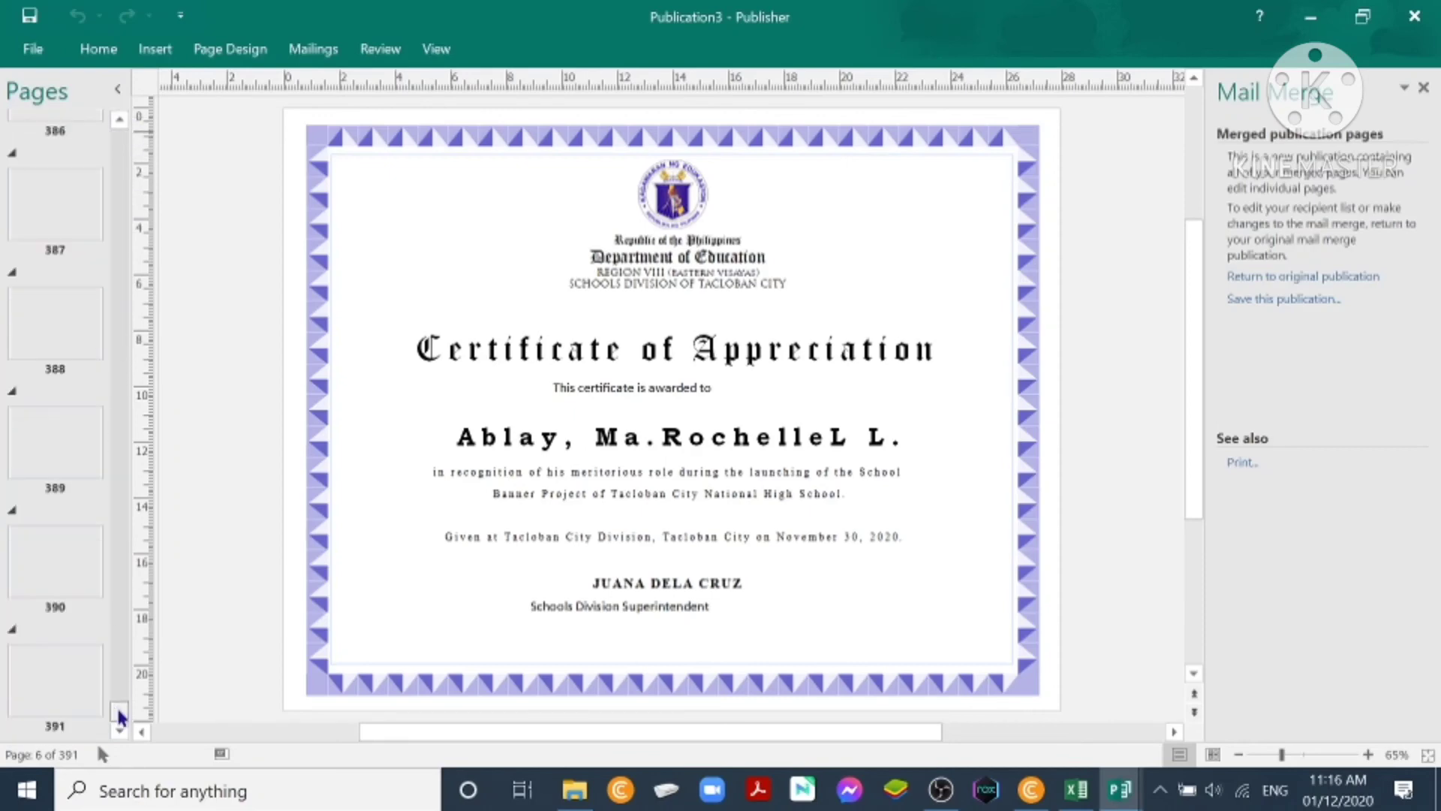
scroll(56, 451, "up", 1)
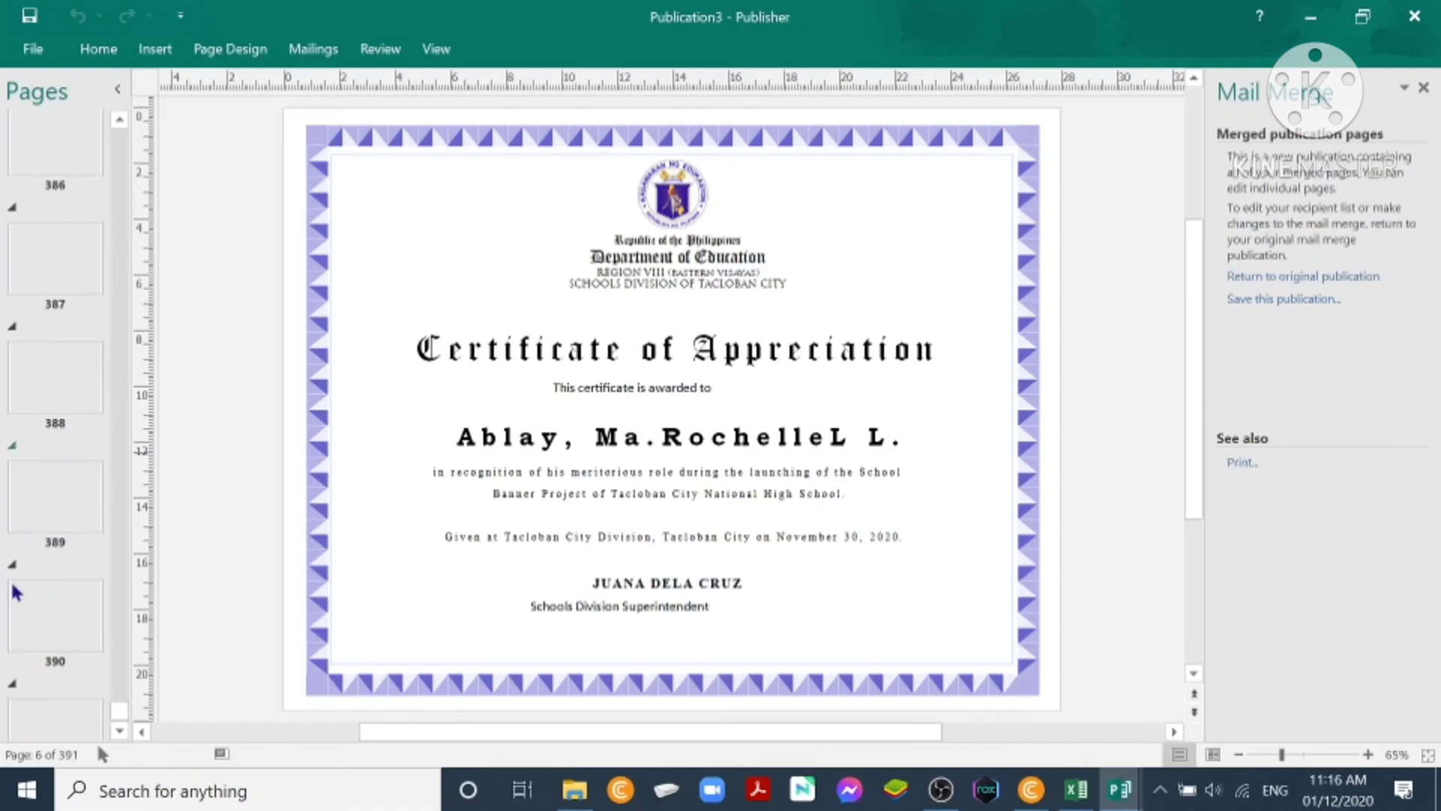
scroll(79, 623, "down", 1)
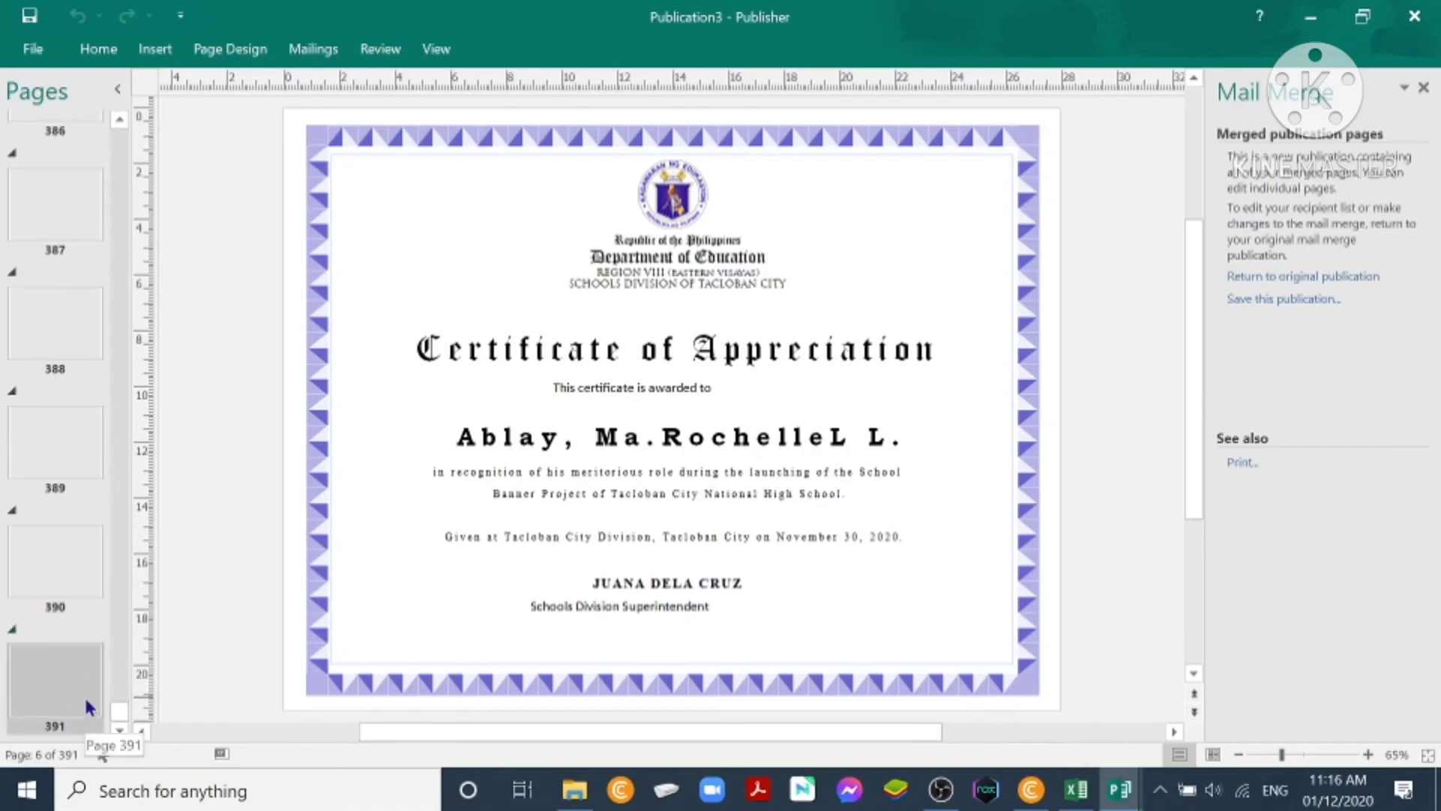
left_click(71, 702)
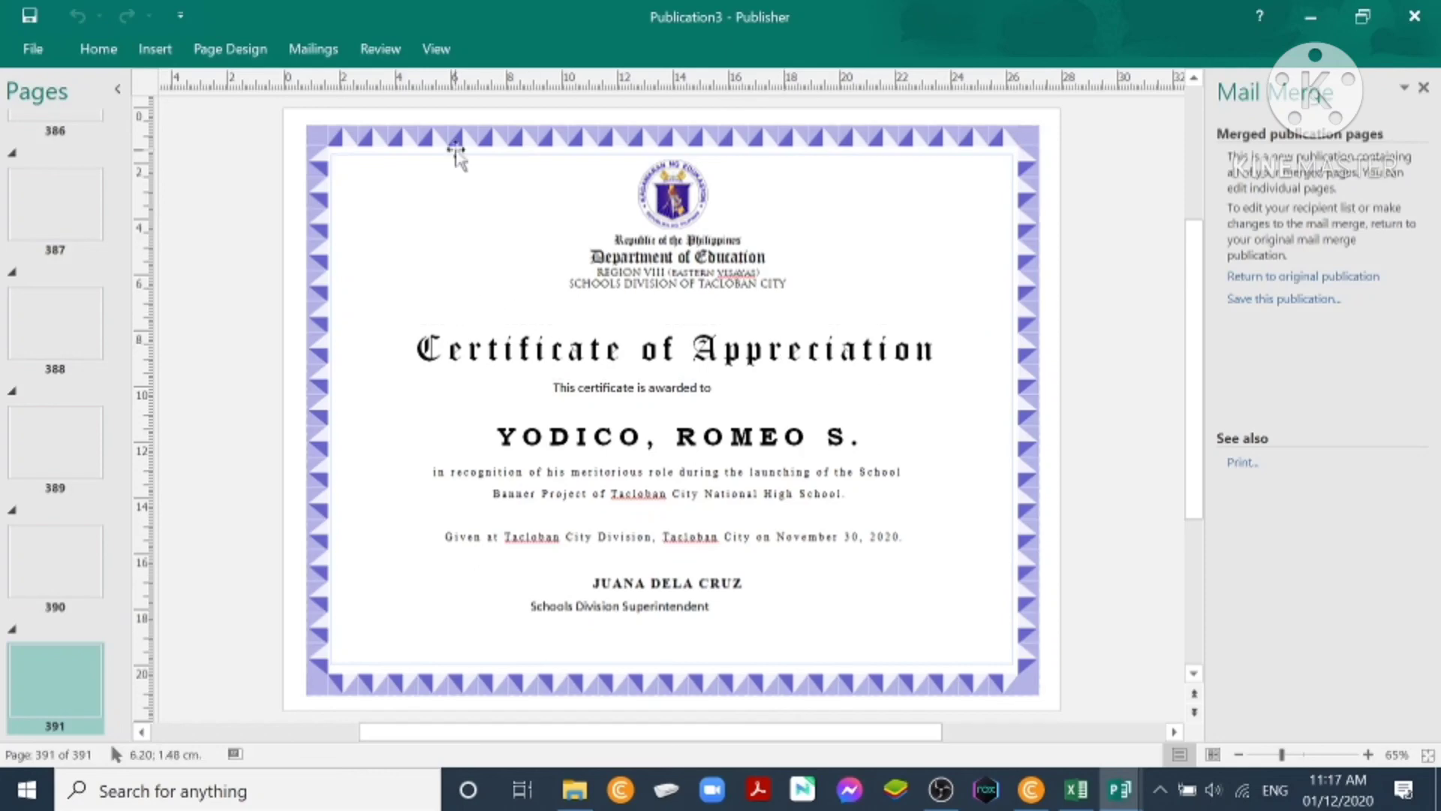
Step: Save the merged publication to the Desktop as a Publisher file named E certificates for eastern samar
left_click(33, 51)
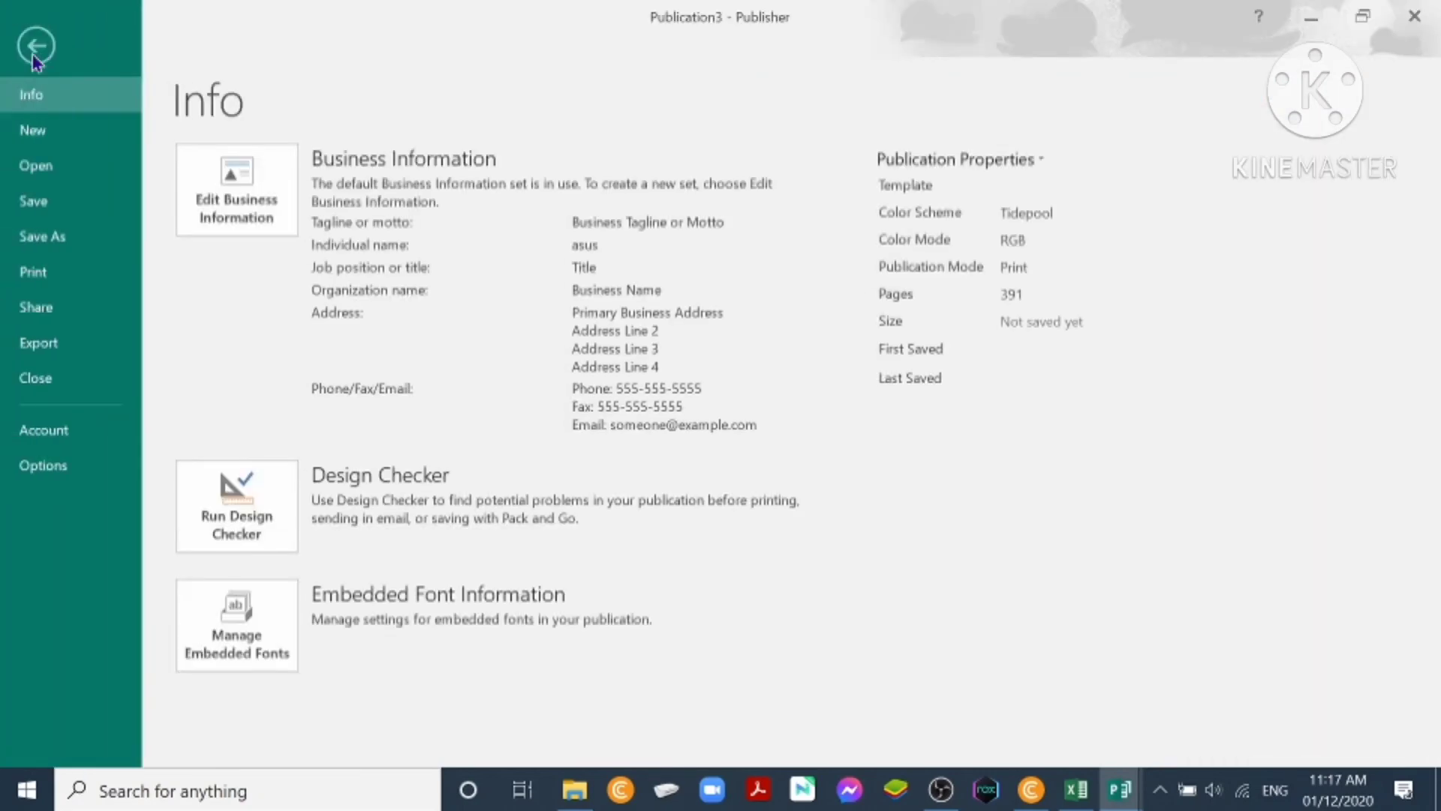
left_click(64, 240)
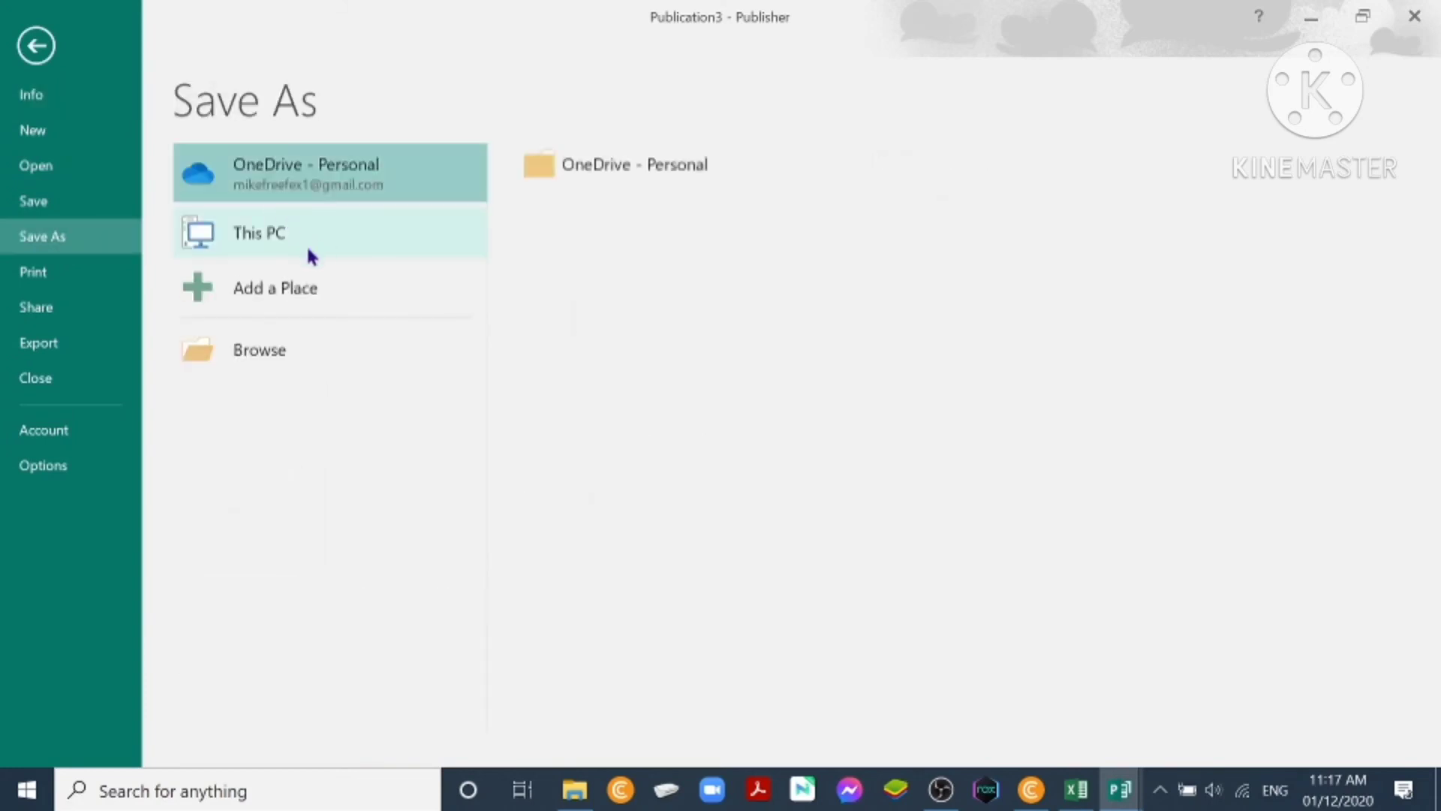
left_click(275, 244)
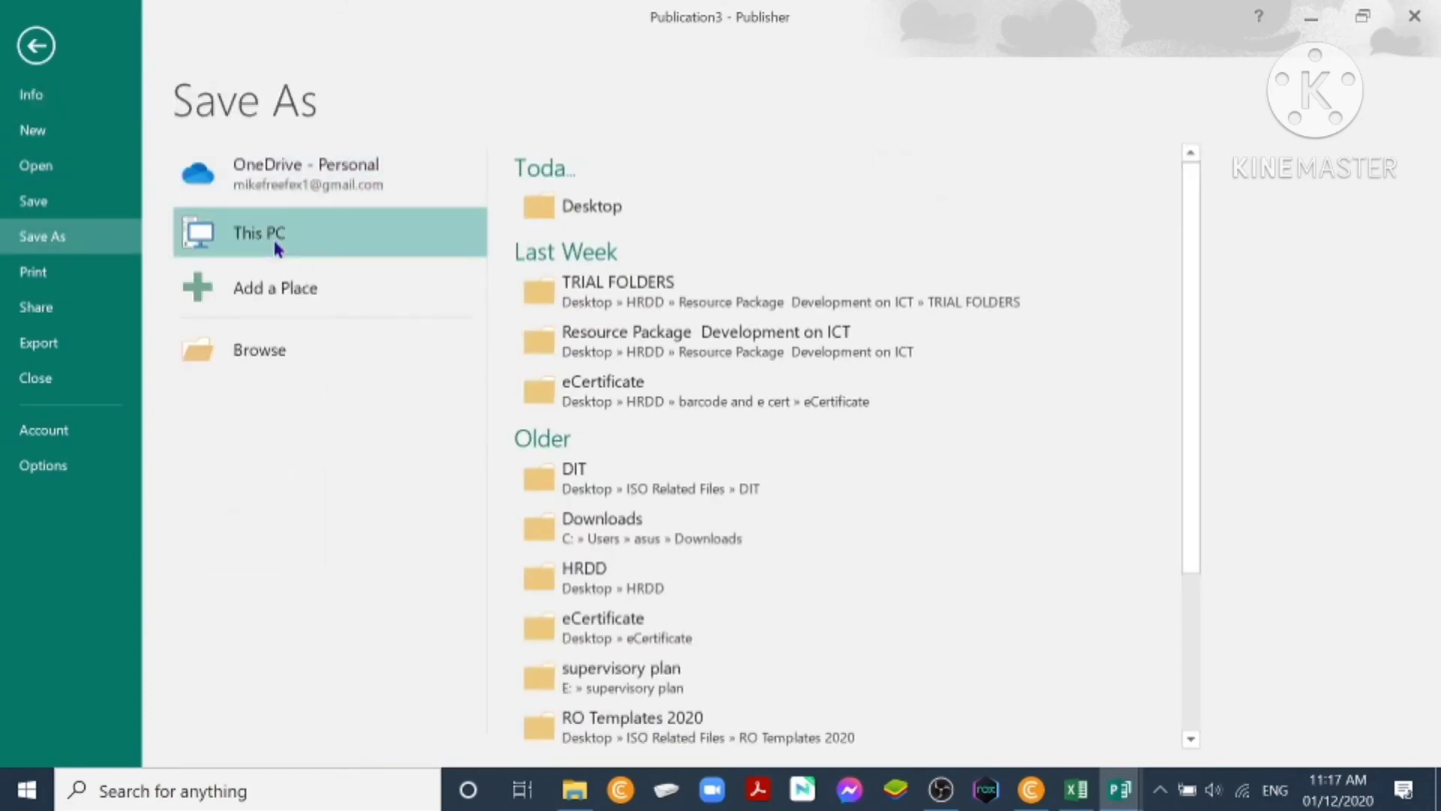
left_click(582, 211)
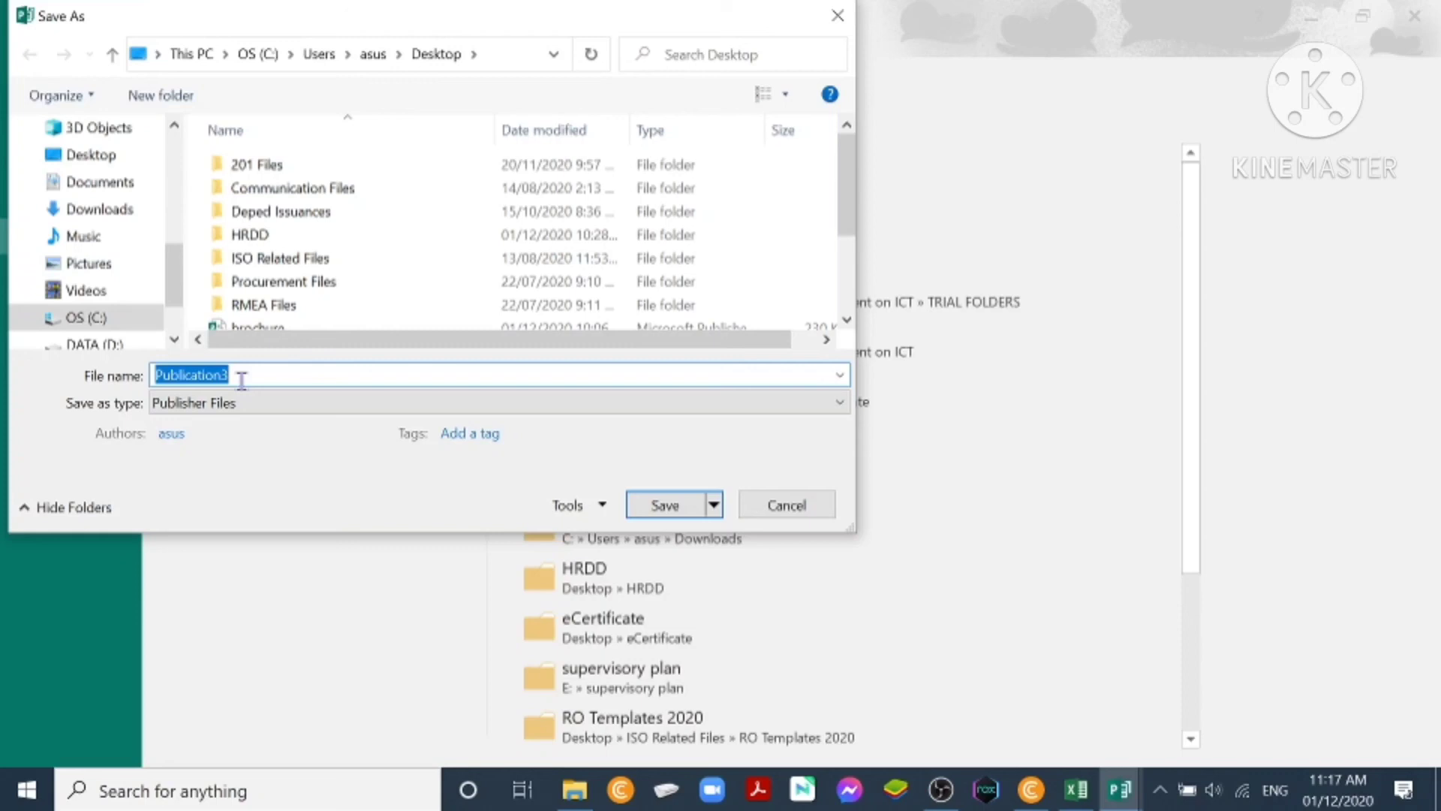
type("E cert")
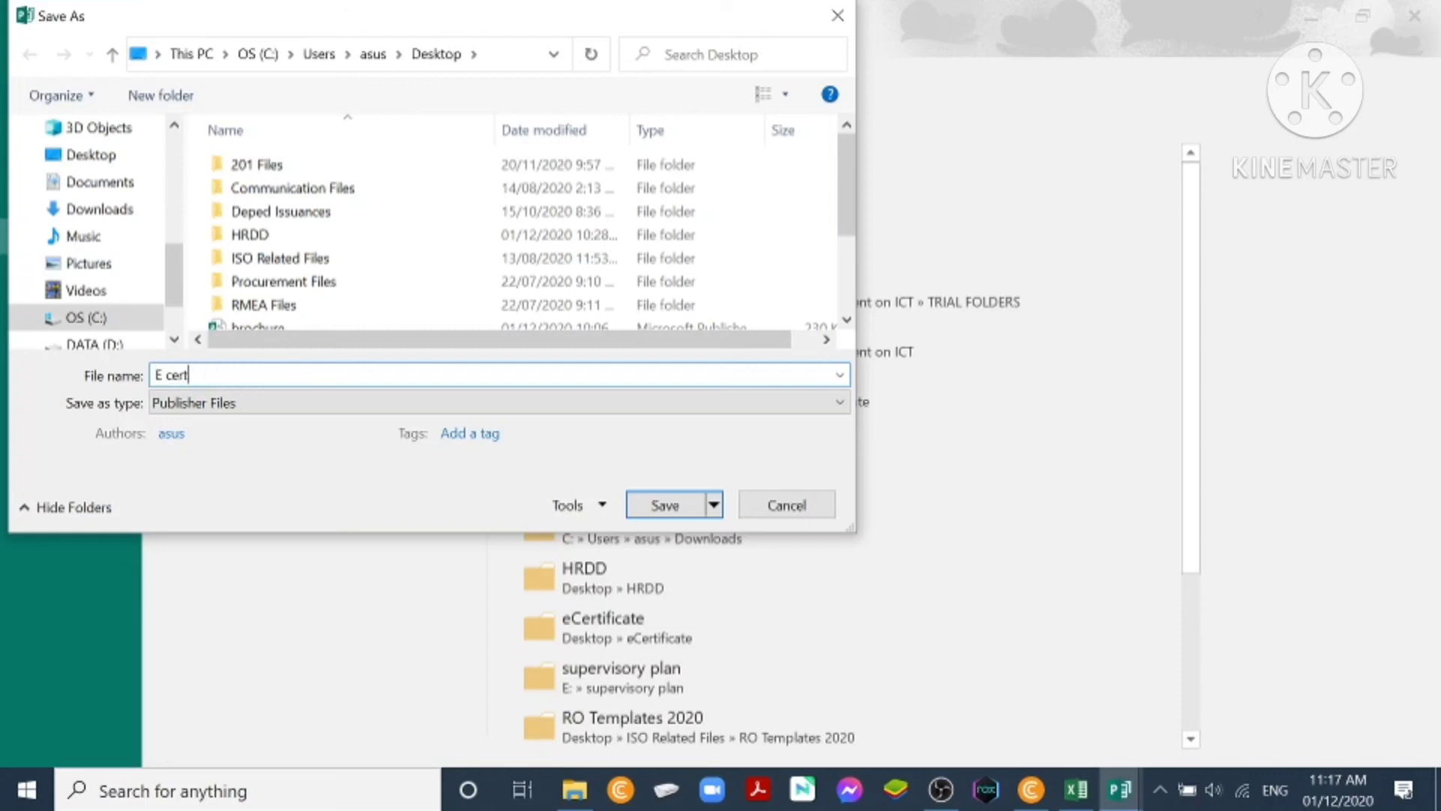
type("ificates for")
type("eastern samar")
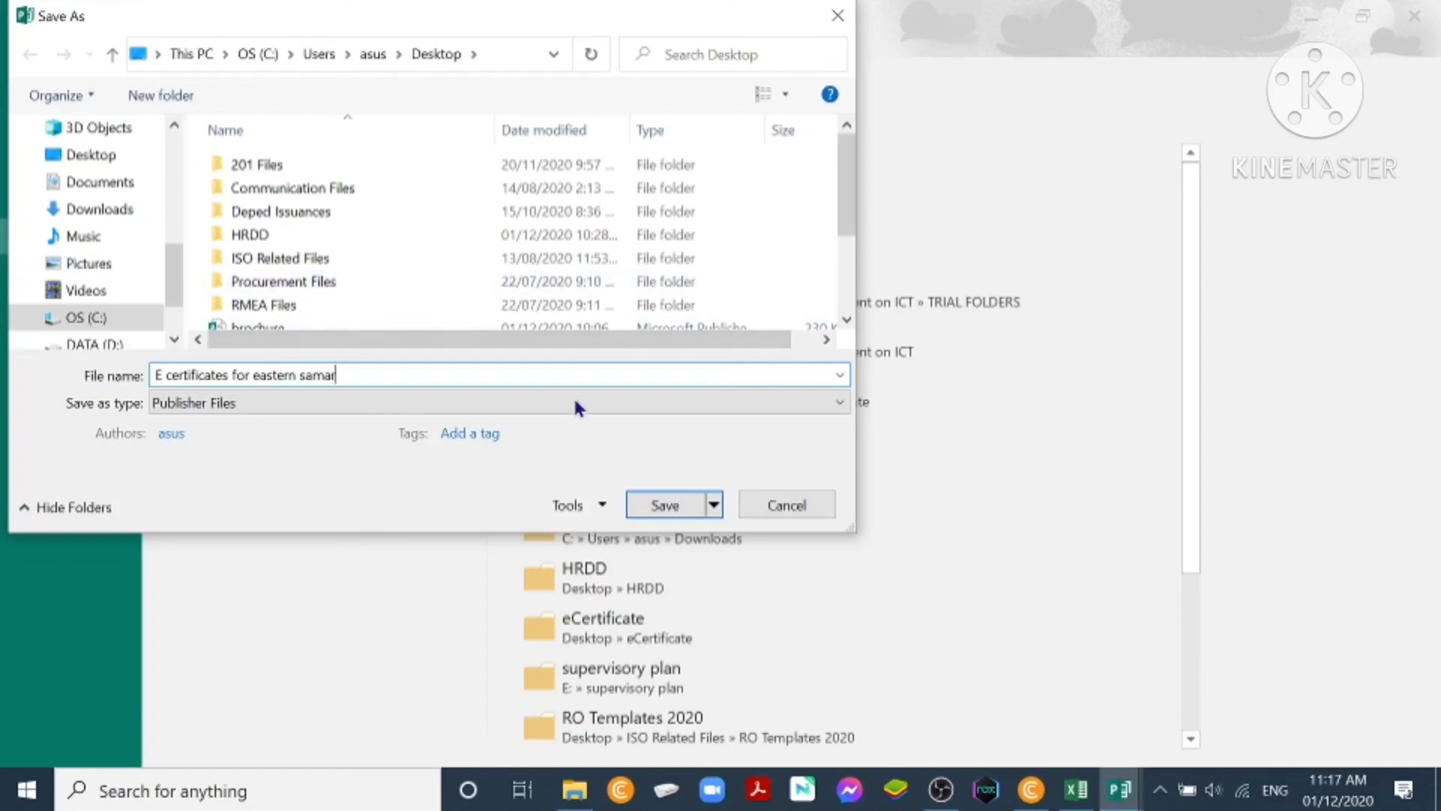
left_click(664, 505)
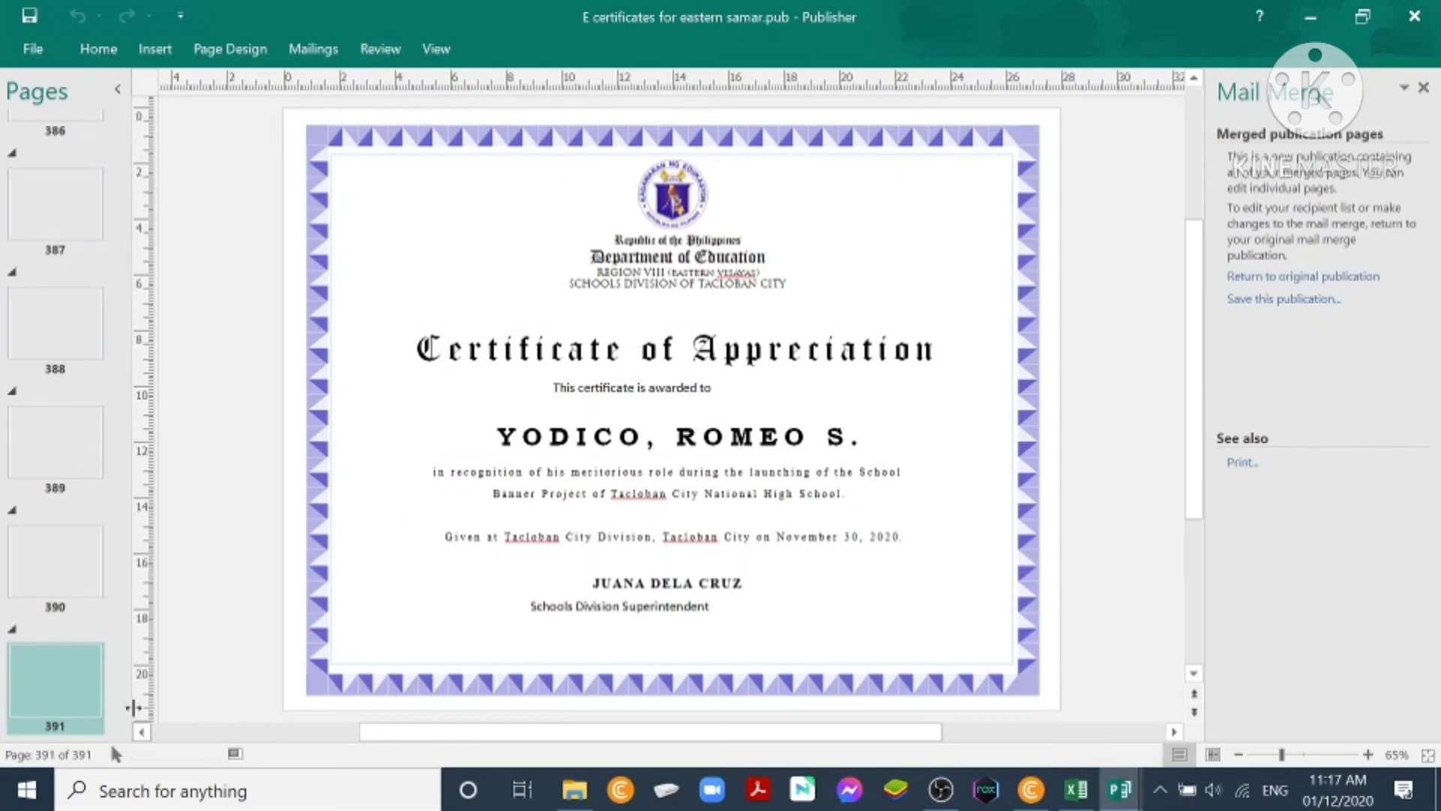
left_click_drag(119, 717, 129, 142)
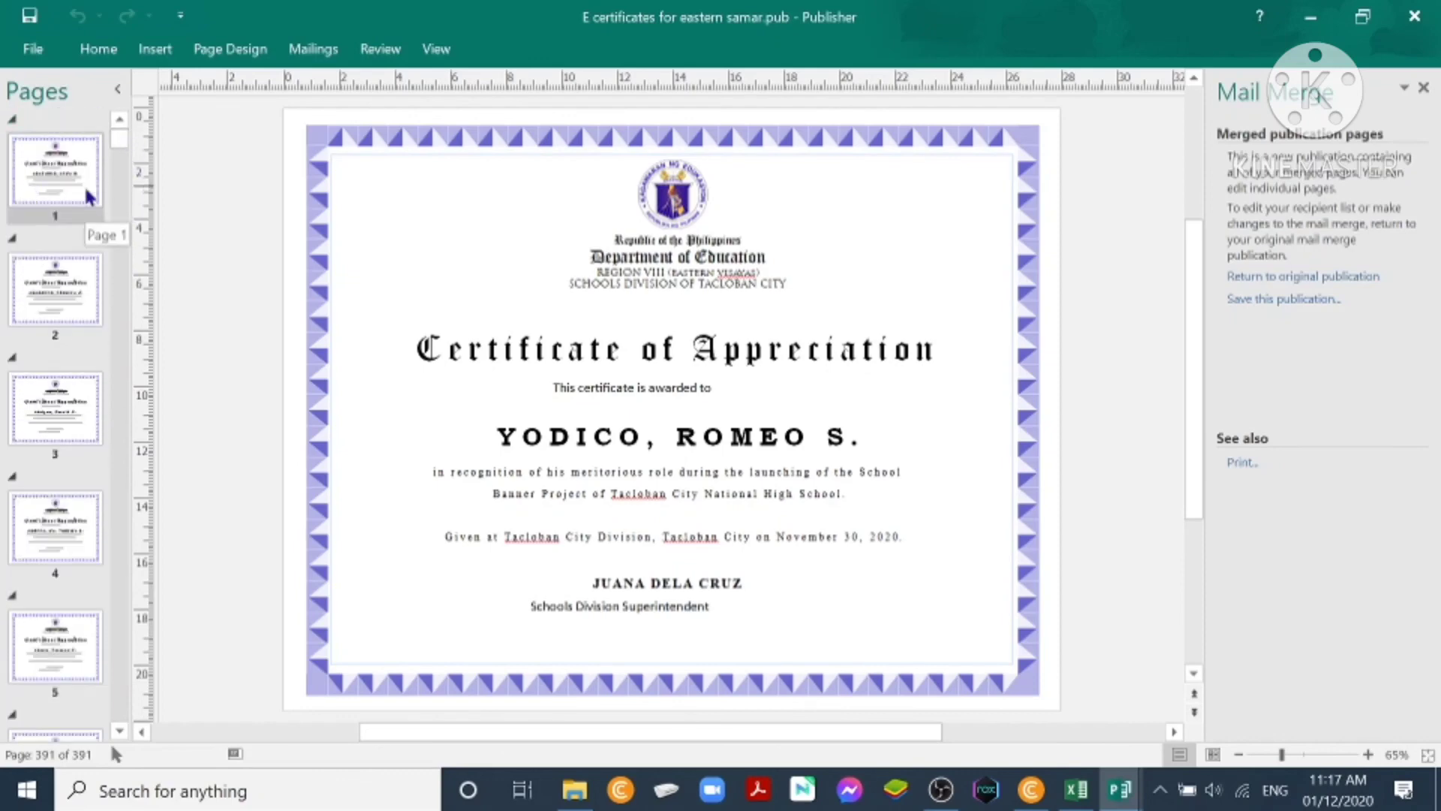